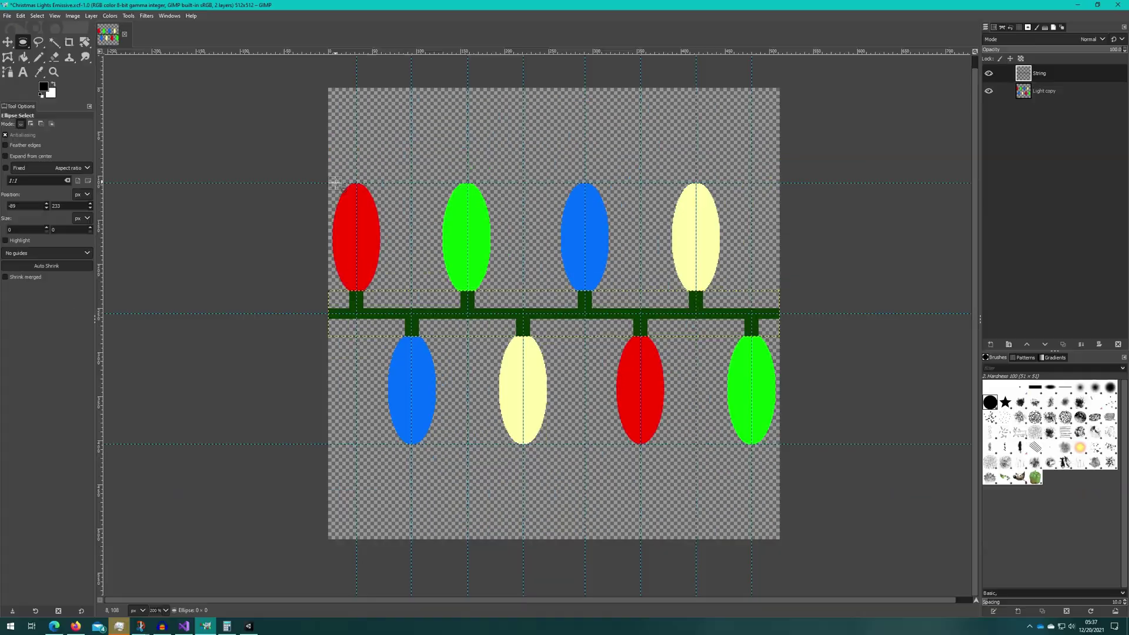
Step: Draw an ellipse around the red bulb, then widen and lengthen it to fit
left_click_drag(335, 183, 377, 295)
scroll(326, 230, "up", 3, "ctrl")
left_click_drag(283, 201, 278, 200)
left_click_drag(441, 203, 448, 205)
left_click_drag(390, 383, 379, 397)
scroll(383, 388, "up", 5)
scroll(395, 332, "down", 3)
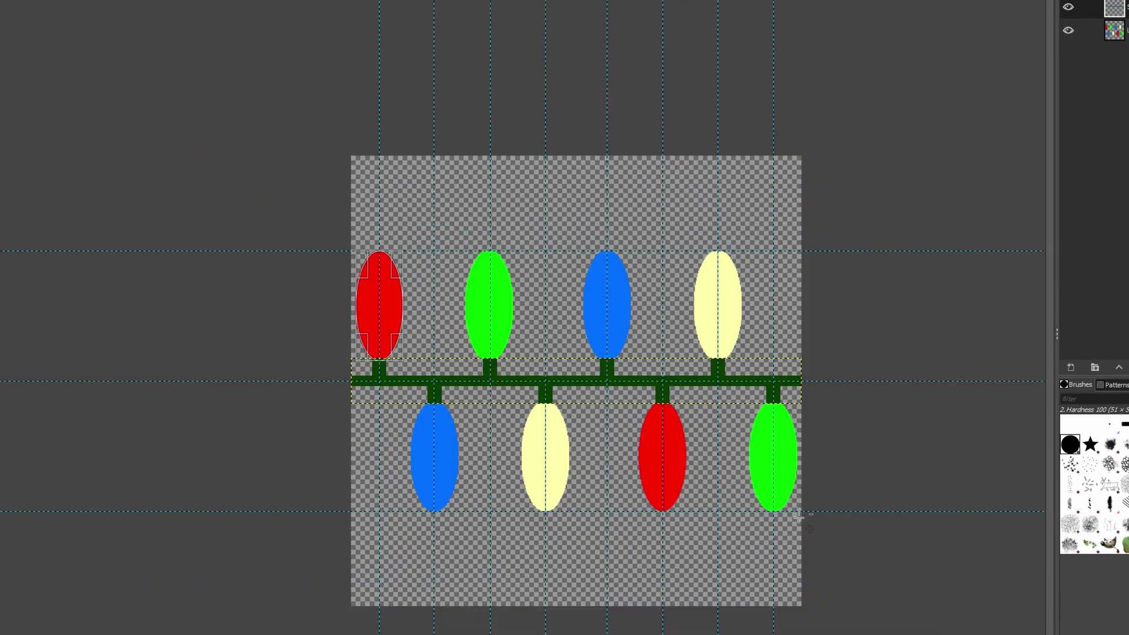
scroll(800, 517, "up", 2, "ctrl")
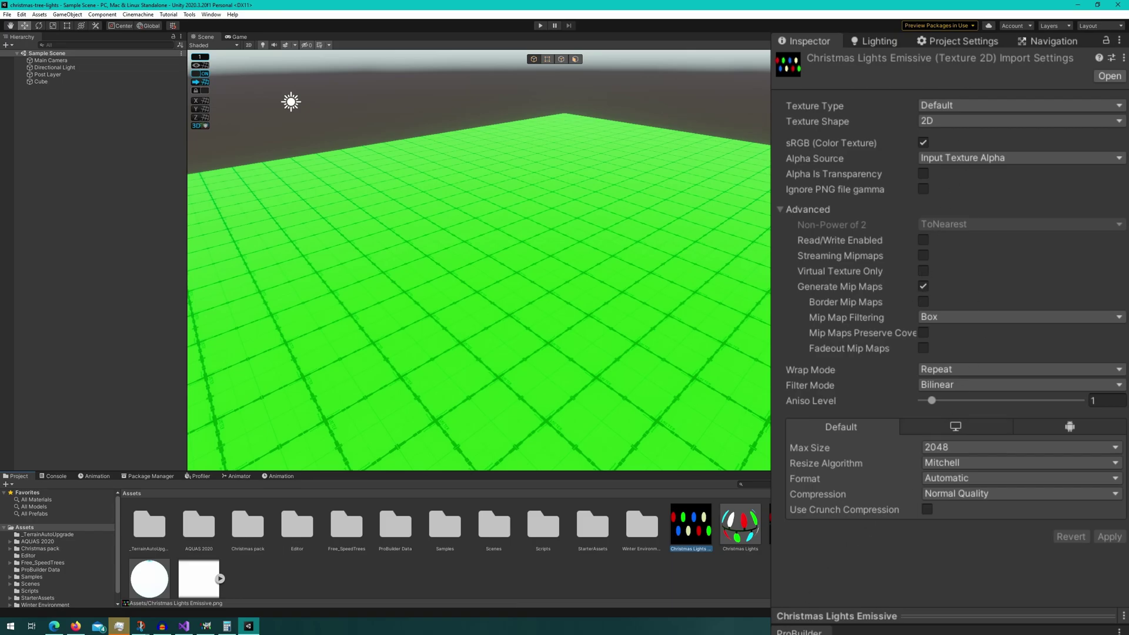
Step: Rename the texture to Christmas Lights and review its material's base colour and emission maps
key("Return")
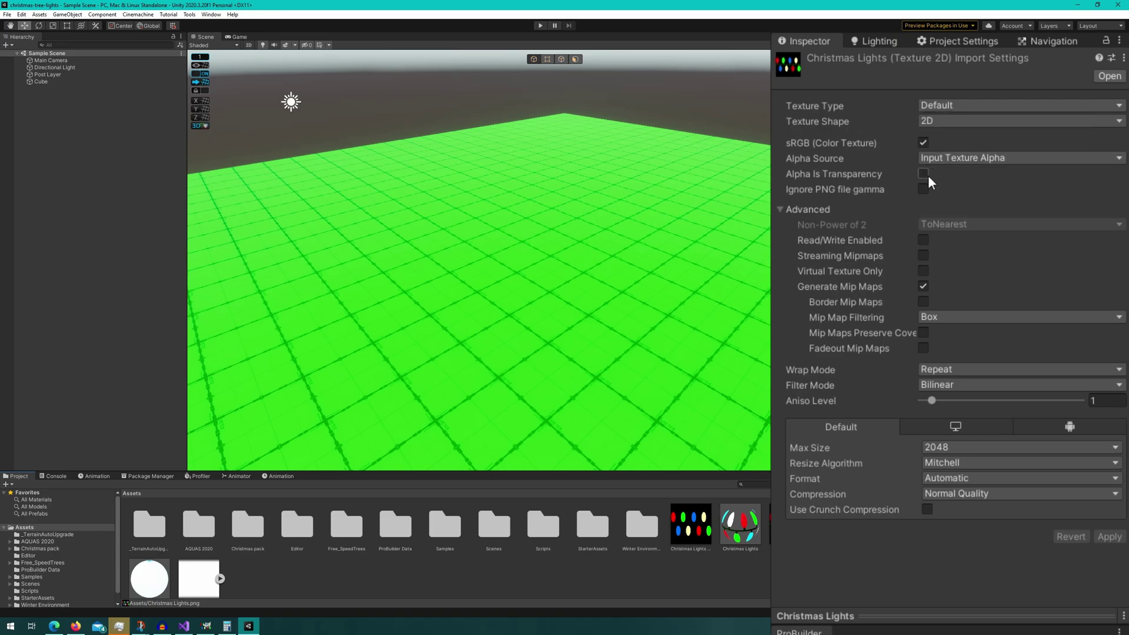
left_click(729, 536)
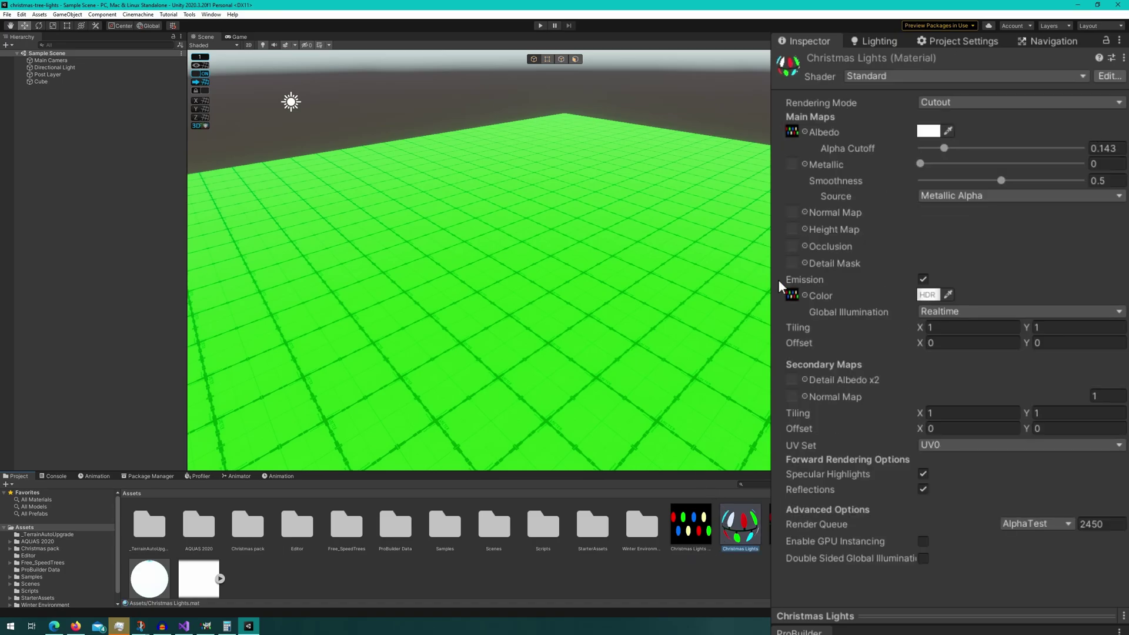
left_click(797, 133)
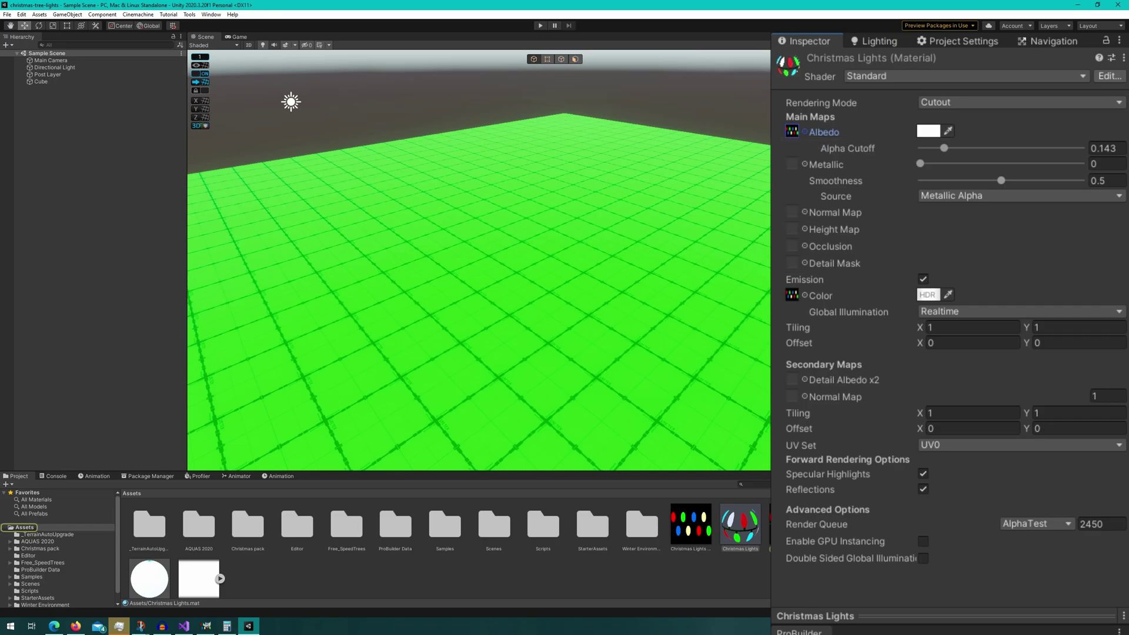
left_click(792, 299)
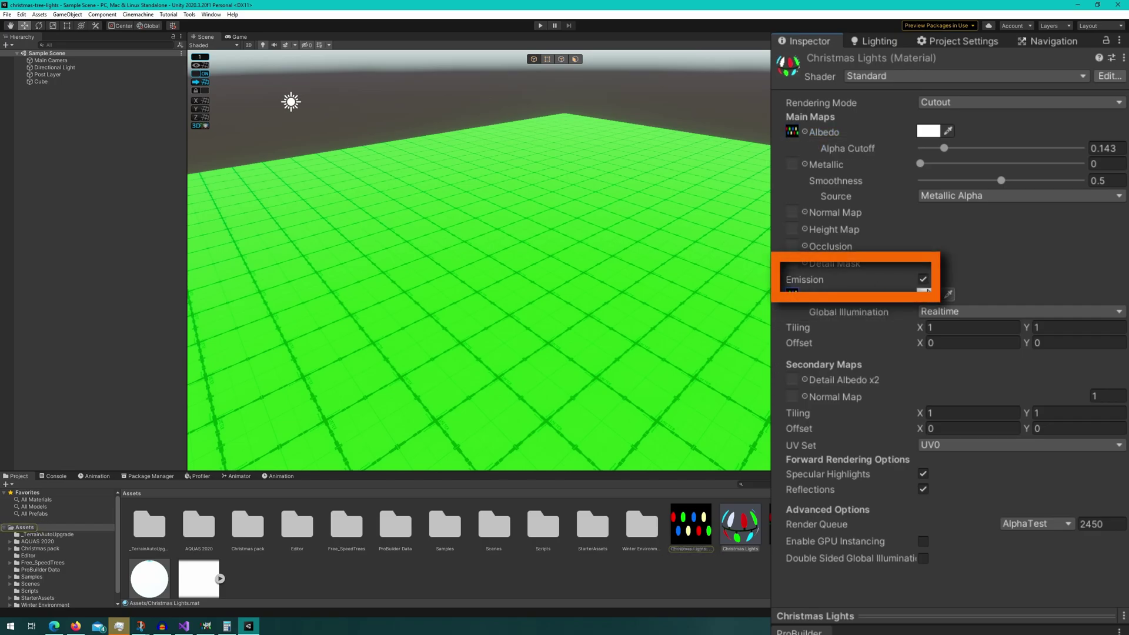
Step: Inspect the emission HDR intensity (about 2.42) and Post Layer's Bloom settings
left_click(922, 291)
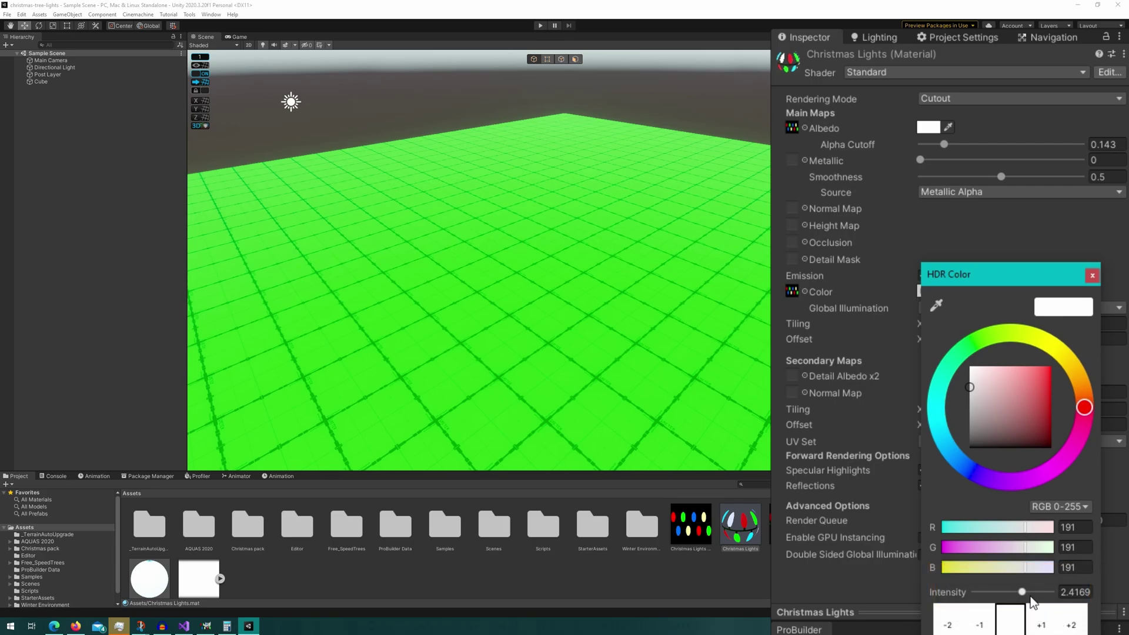
left_click(48, 74)
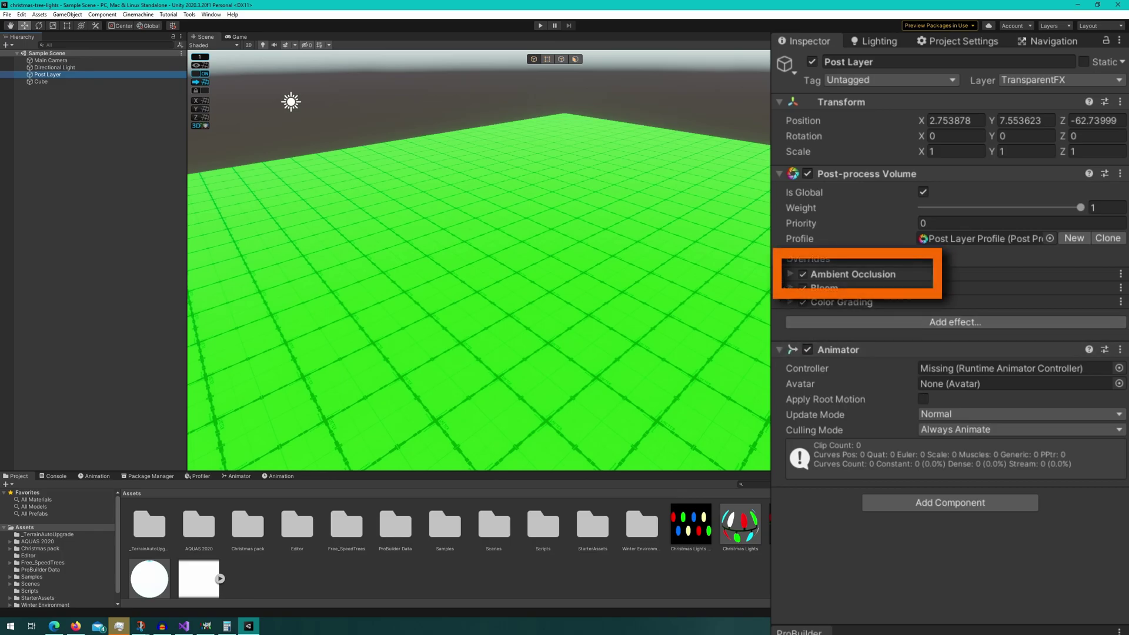
left_click(790, 285)
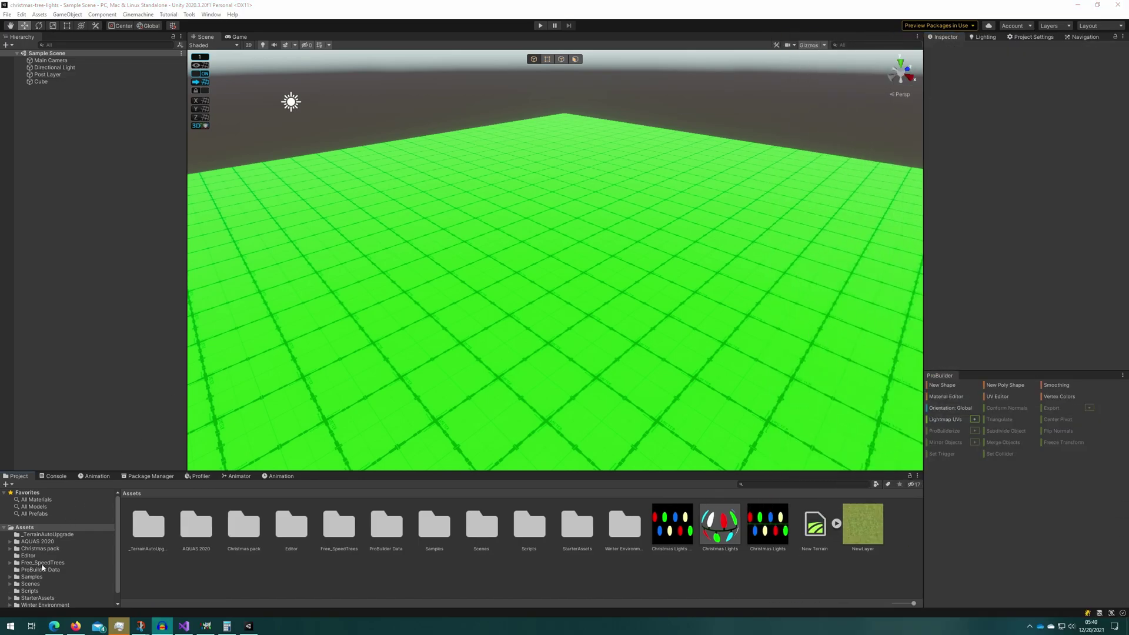
Step: Save the scene's Broadleaf_Desktop tree into Assets as a Prefab Variant
left_click(43, 563)
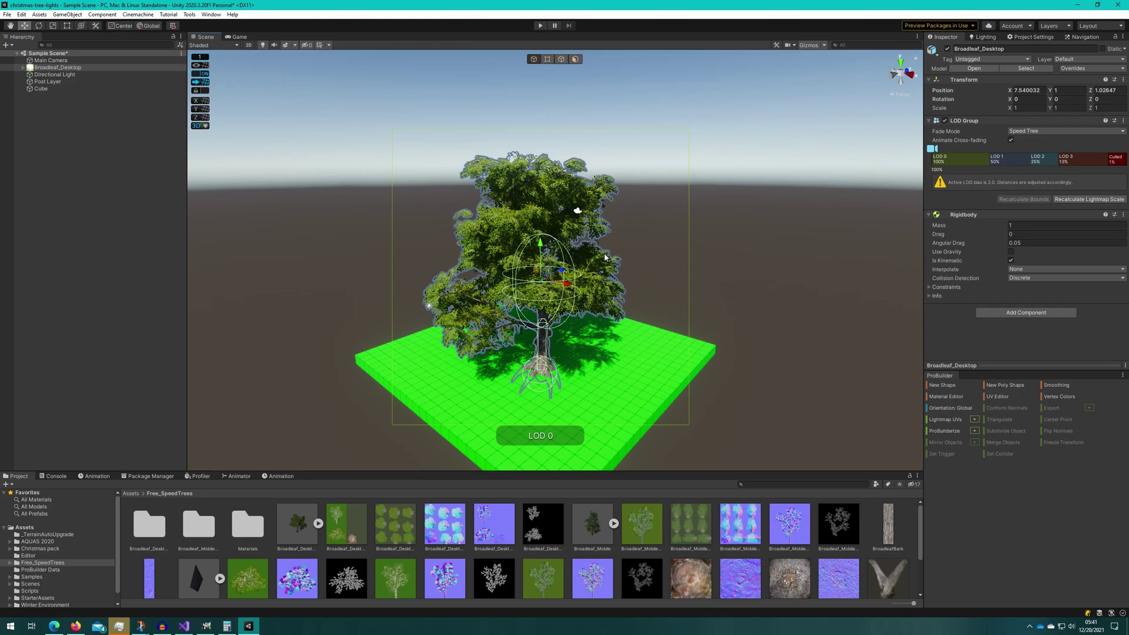
left_click(25, 527)
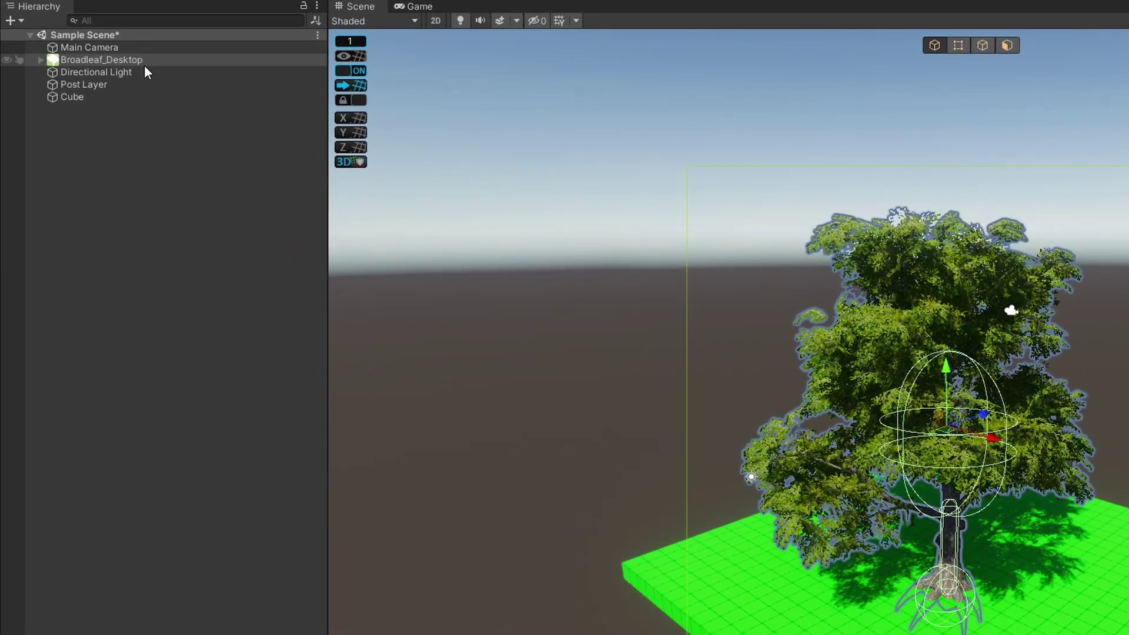
left_click_drag(76, 68, 276, 449)
left_click_drag(484, 496, 494, 565)
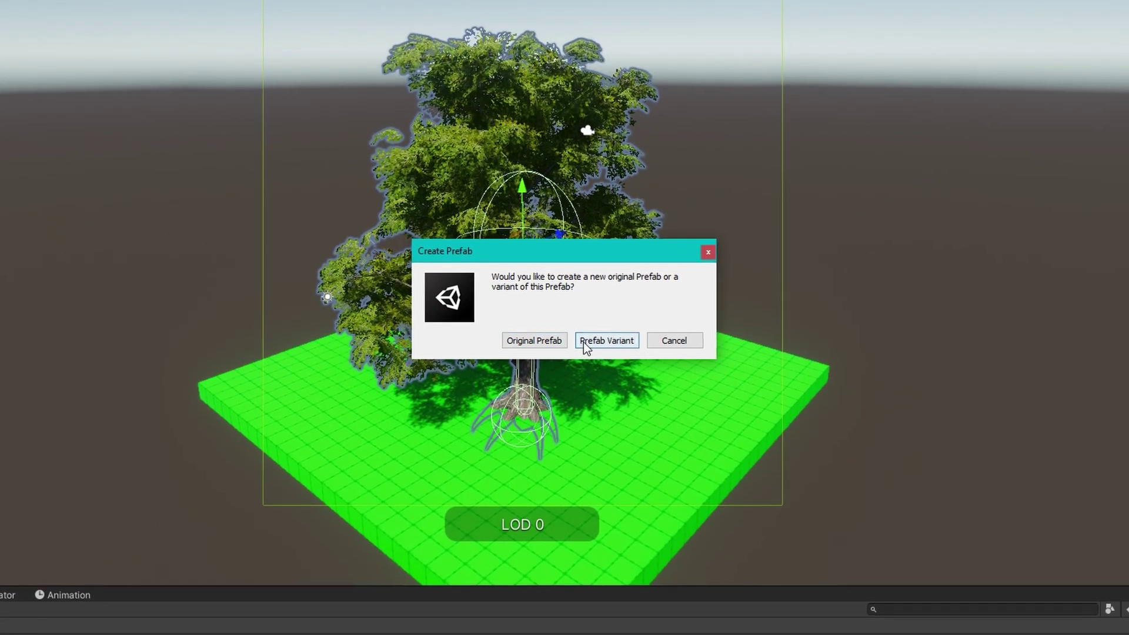
left_click(583, 342)
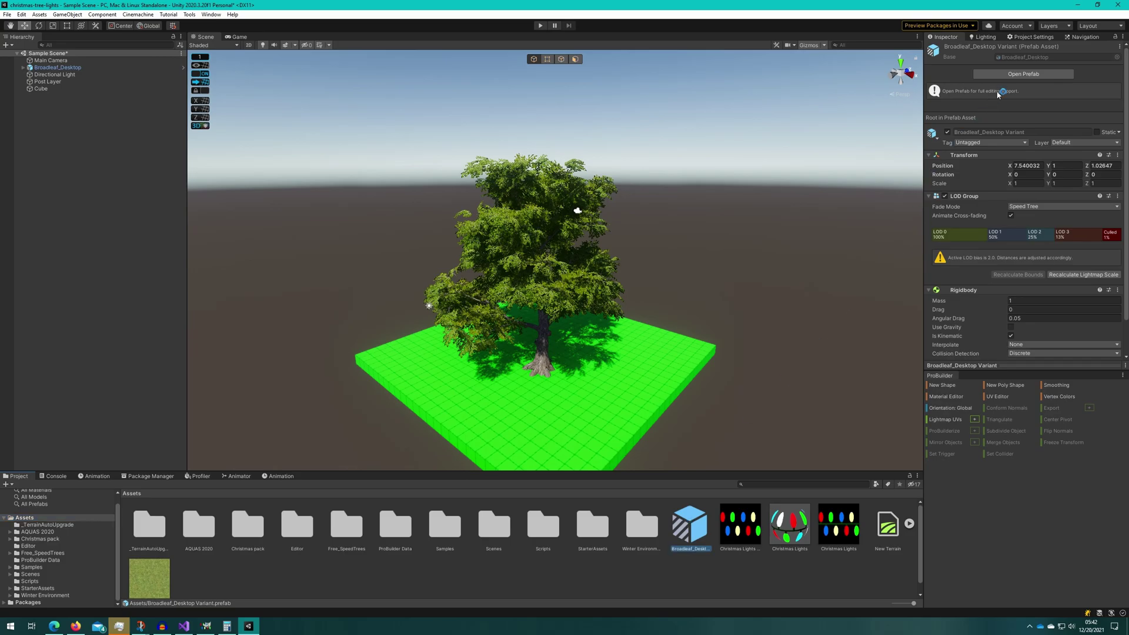
Step: Rename the prefab and its file to Broadleaf_Desktop Christmas and add an Effects > Line child
left_click(1014, 74)
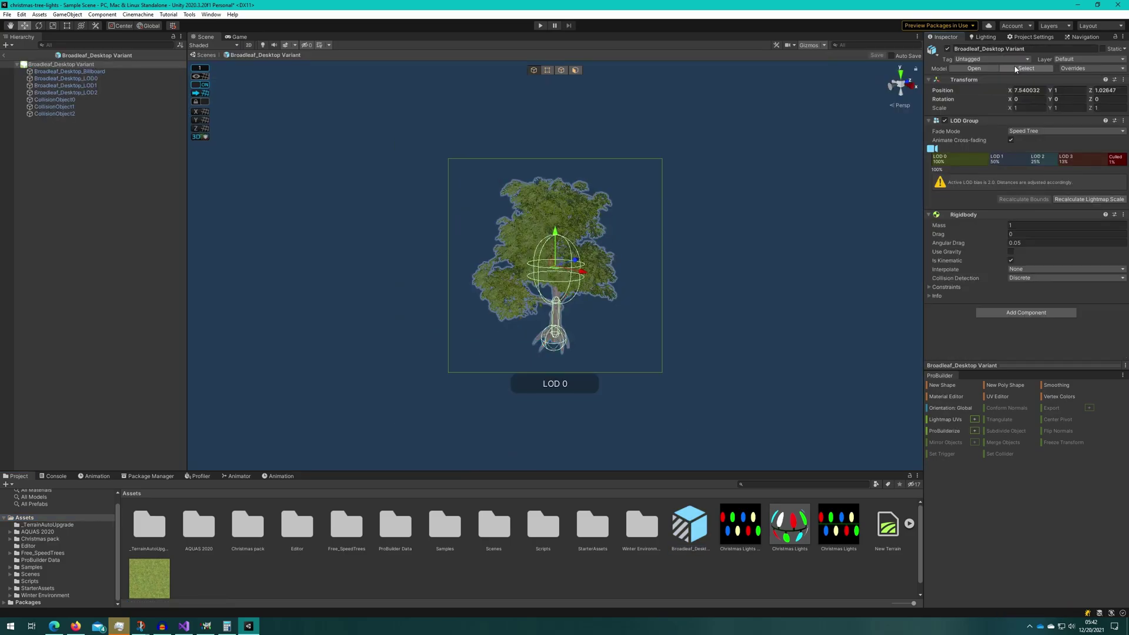
double_click(1014, 49)
type("Christmas")
key("Return")
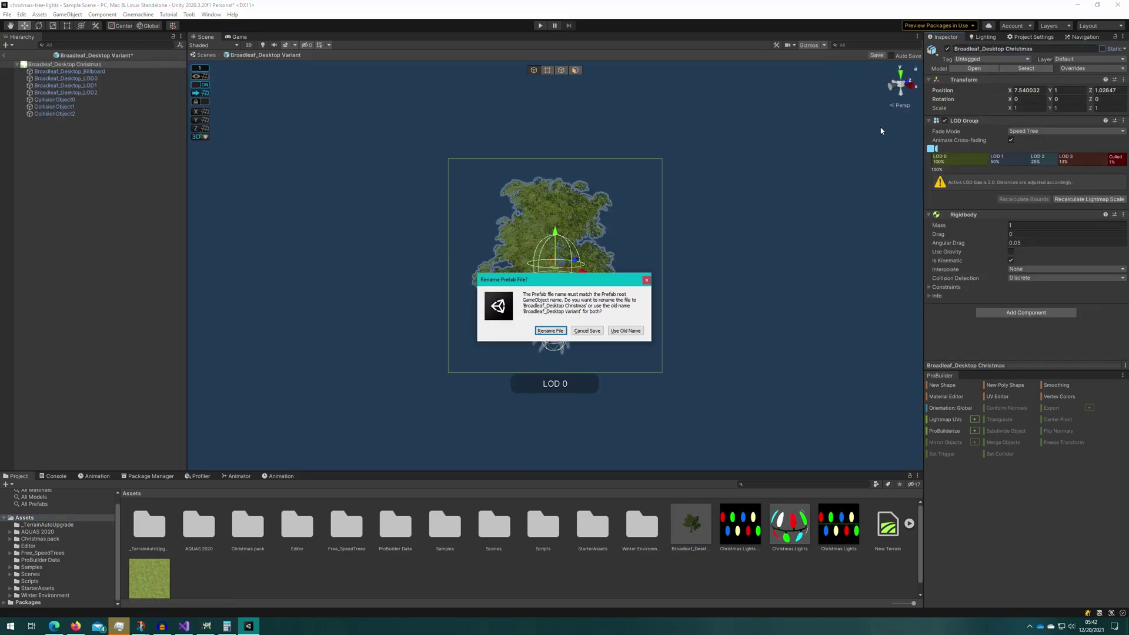
left_click(550, 331)
scroll(555, 264, "up", 5)
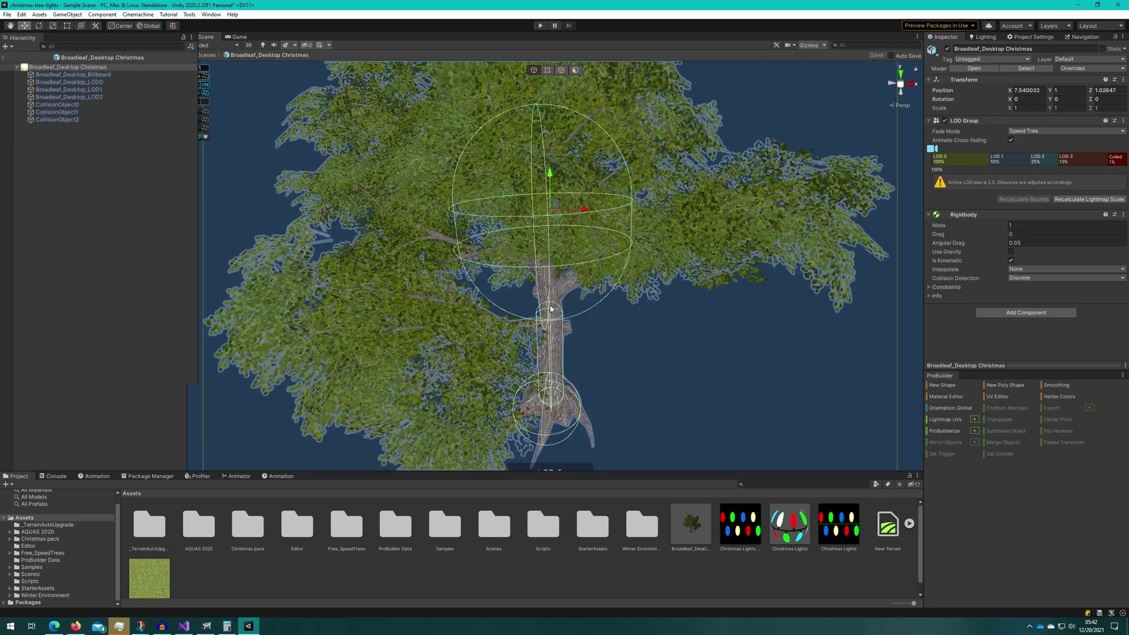
right_click(139, 88)
mouse_move(178, 344)
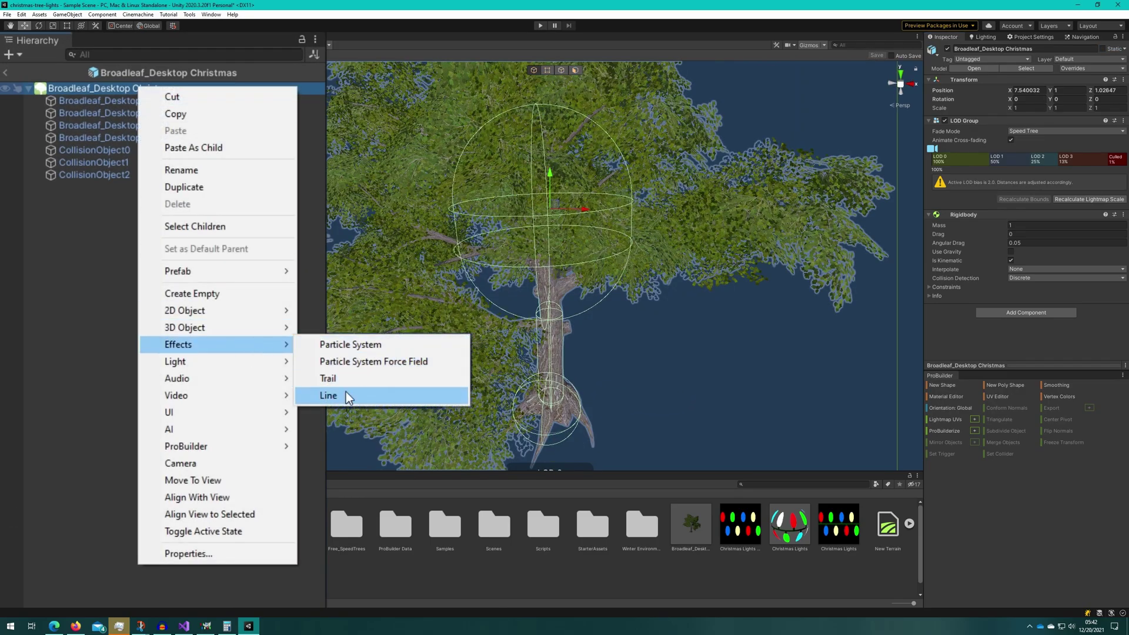
left_click(345, 395)
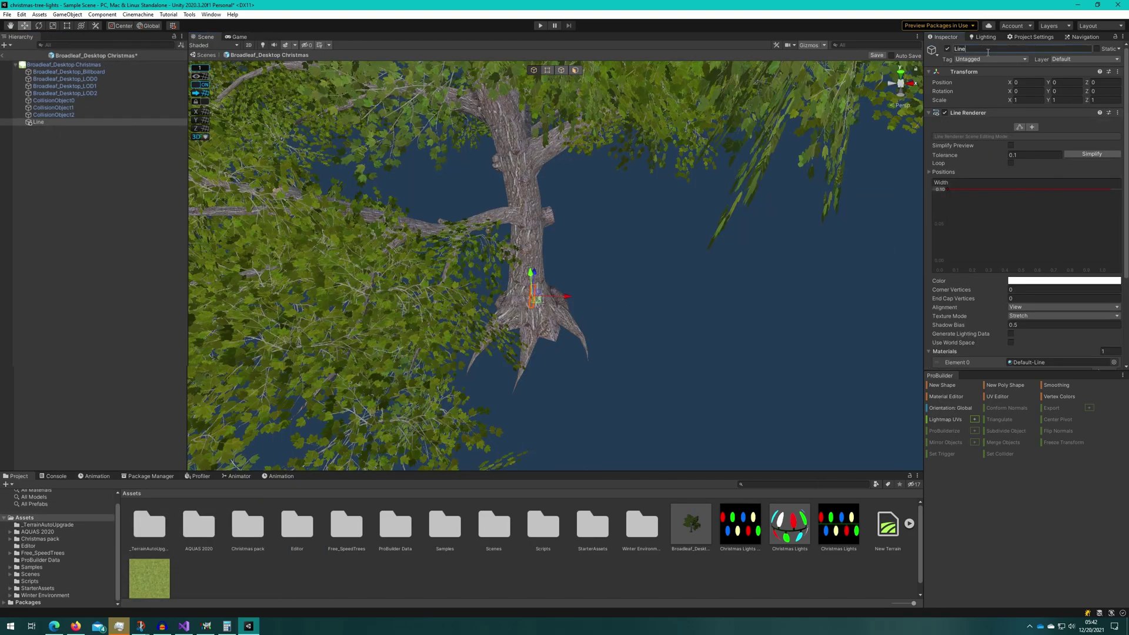
type("Christmas Lights")
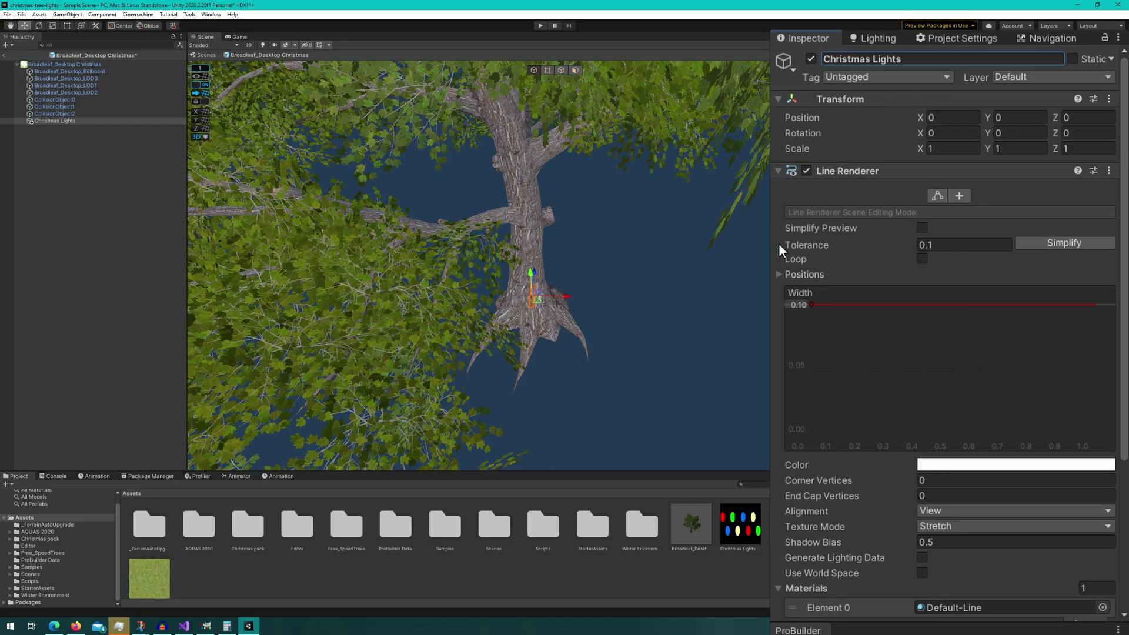
scroll(785, 264, "down", 3)
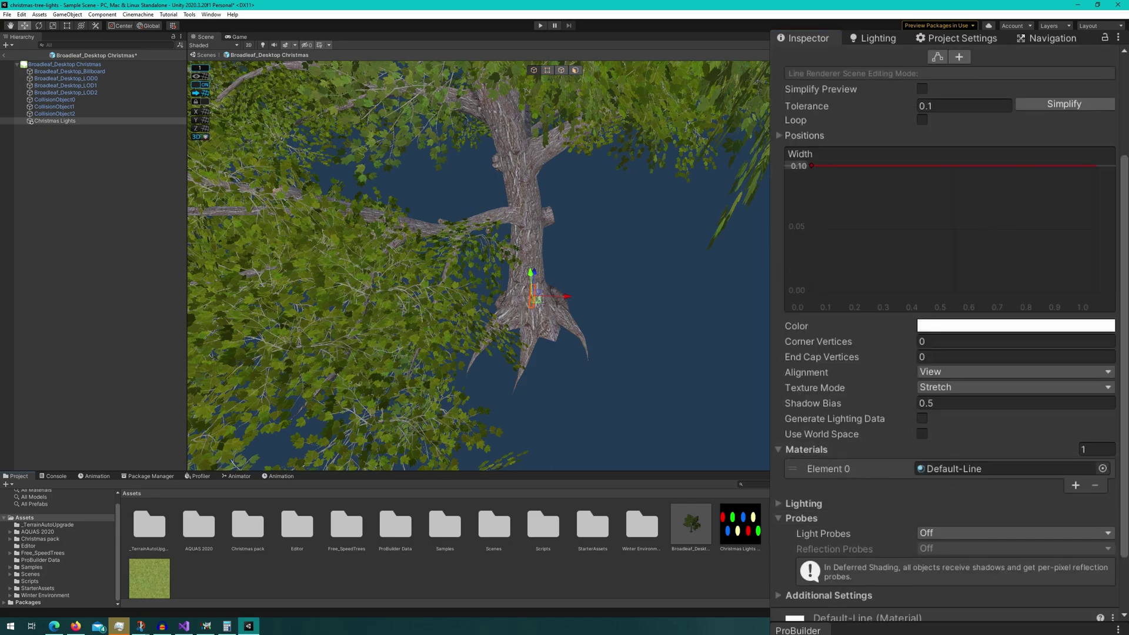
Step: Assign the Christmas Lights material to the line renderer
left_click_drag(955, 476, 953, 470)
key("f")
mouse_move(558, 265)
right_mouse_down()
mouse_move(547, 395)
mouse_move(560, 307)
right_mouse_up()
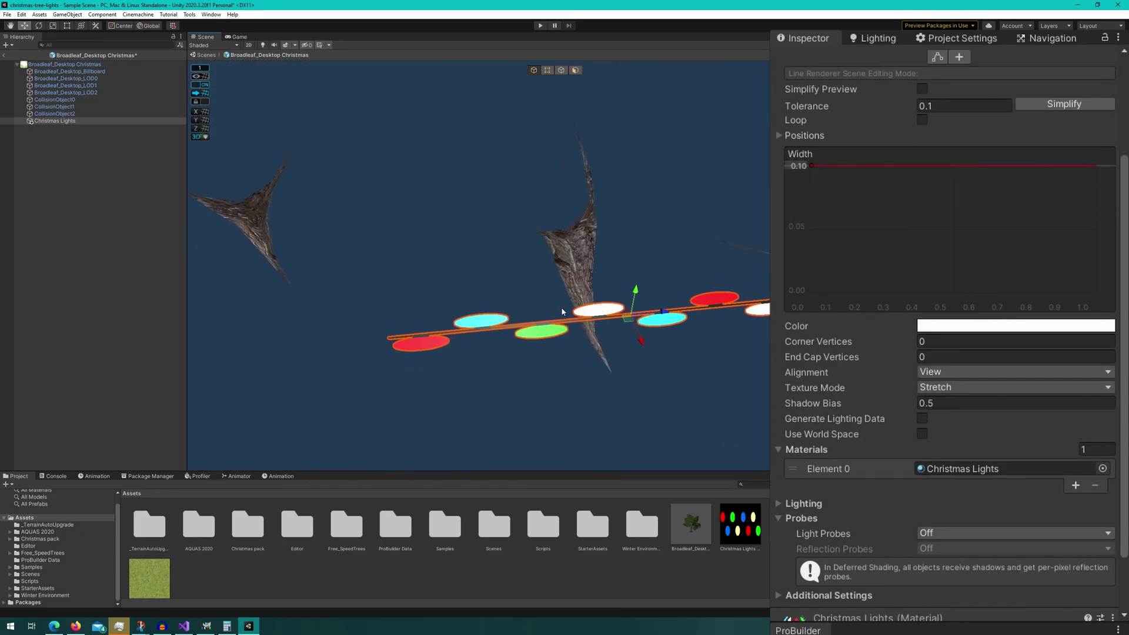
scroll(788, 461, "down", 3)
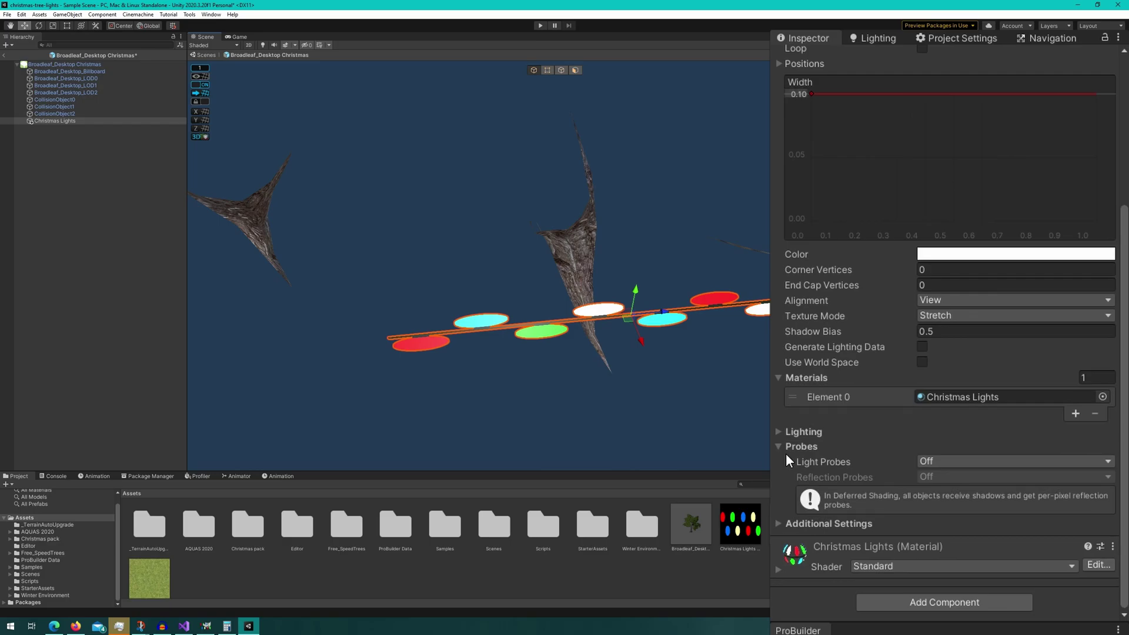
Step: Adjust the Christmas Lights material's tiling to change how many bulbs repeat
left_click(810, 570)
scroll(850, 474, "down", 5)
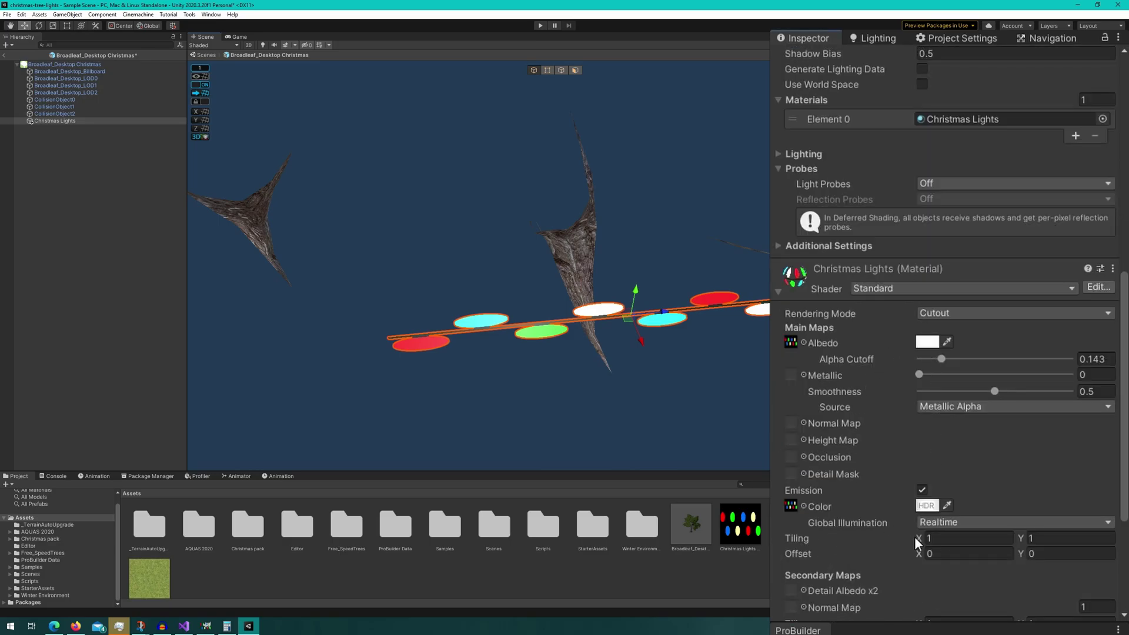
mouse_move(915, 537)
left_mouse_down()
mouse_move(911, 547)
mouse_move(980, 538)
mouse_move(1007, 551)
left_mouse_up()
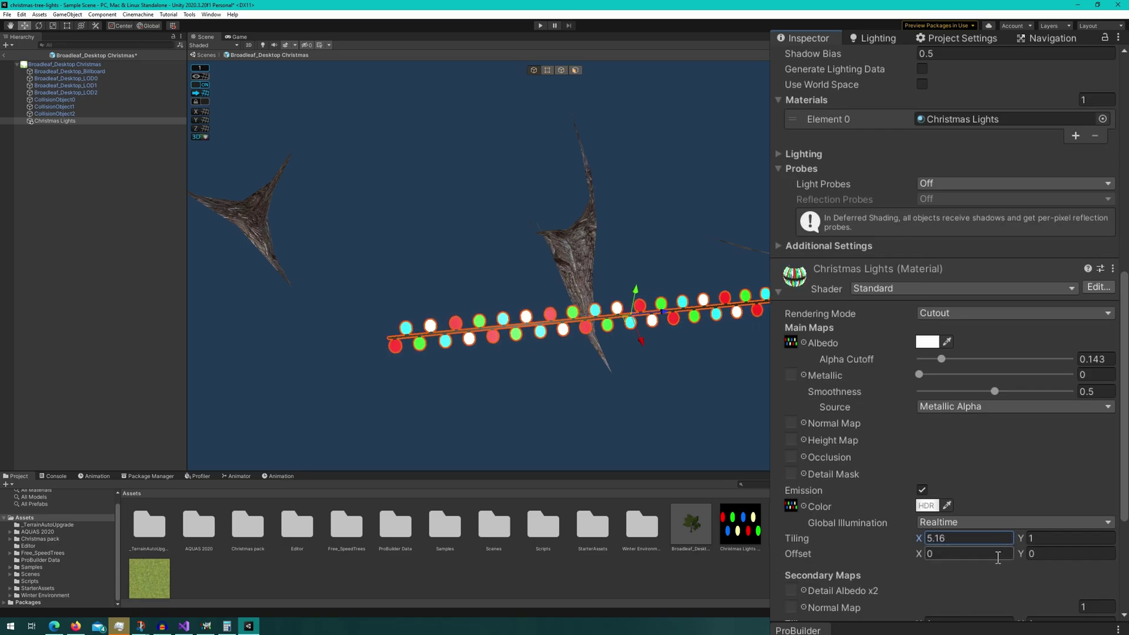
double_click(980, 536)
type("1")
Step: Set the material's Rendering Mode to Cutout and lower Alpha Cutoff to about 0.14
left_click_drag(697, 345, 680, 336, "alt")
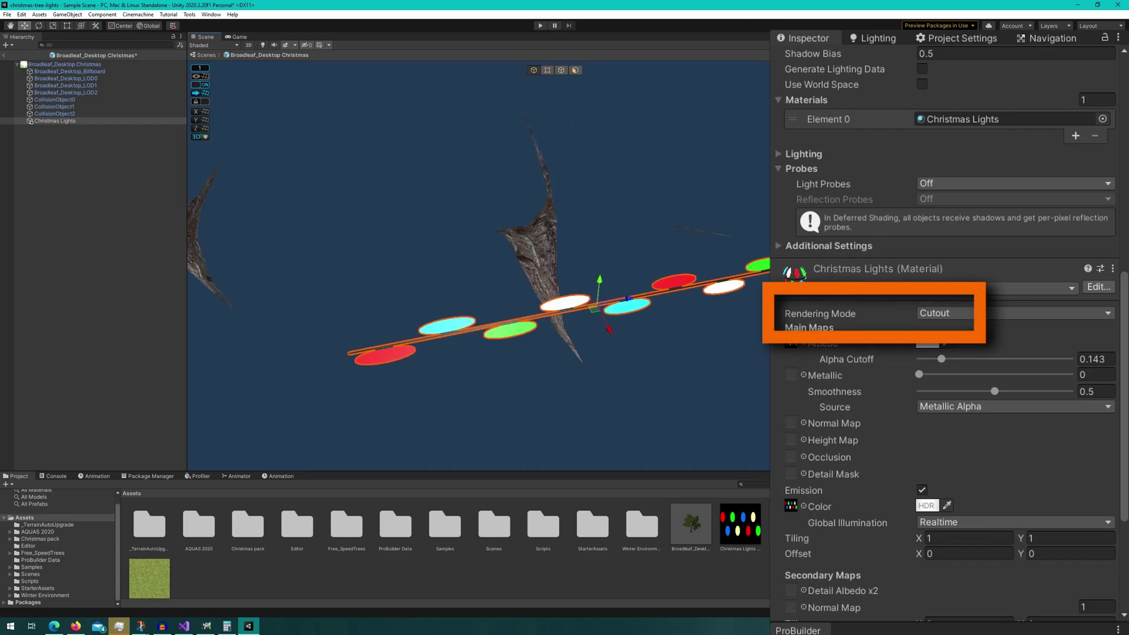
left_click(970, 313)
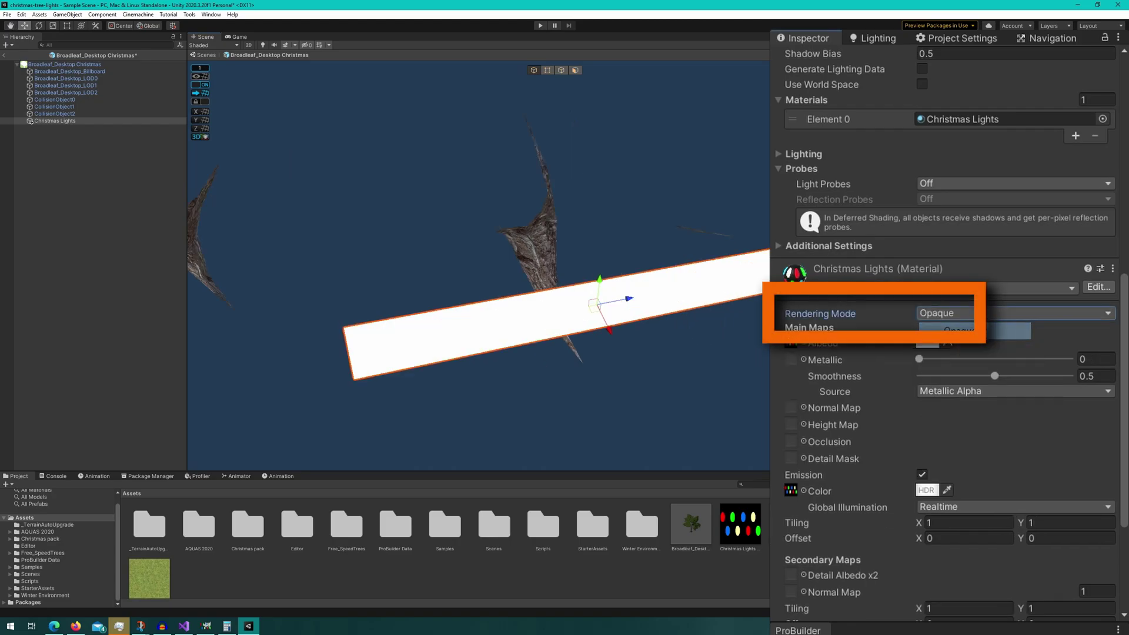
left_click(971, 313)
left_click(985, 353)
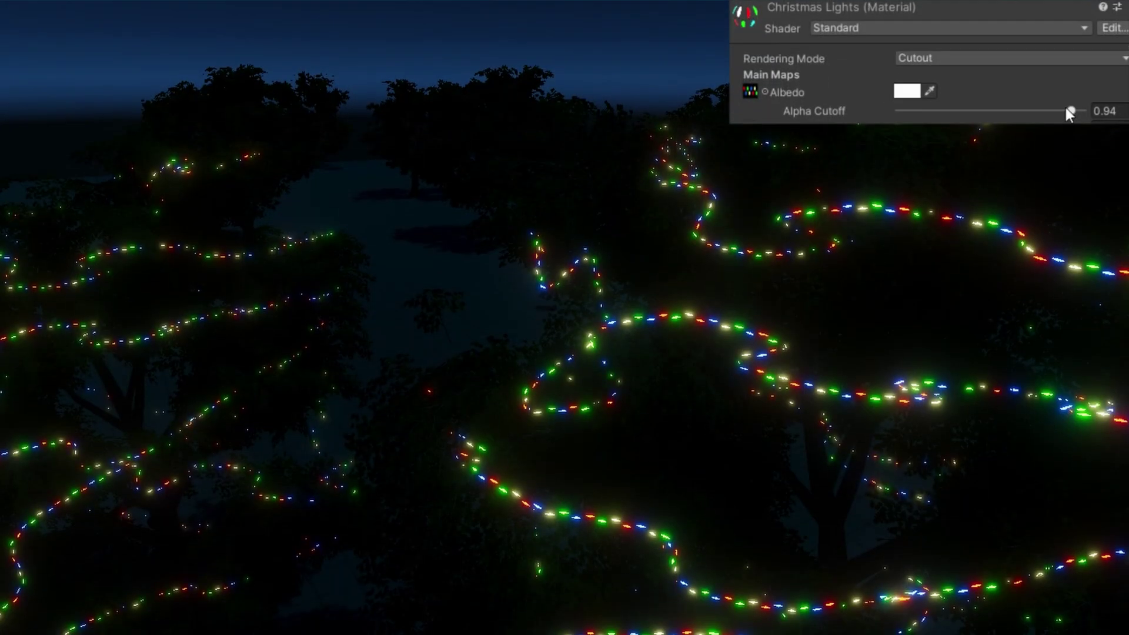
left_click_drag(1066, 108, 936, 123)
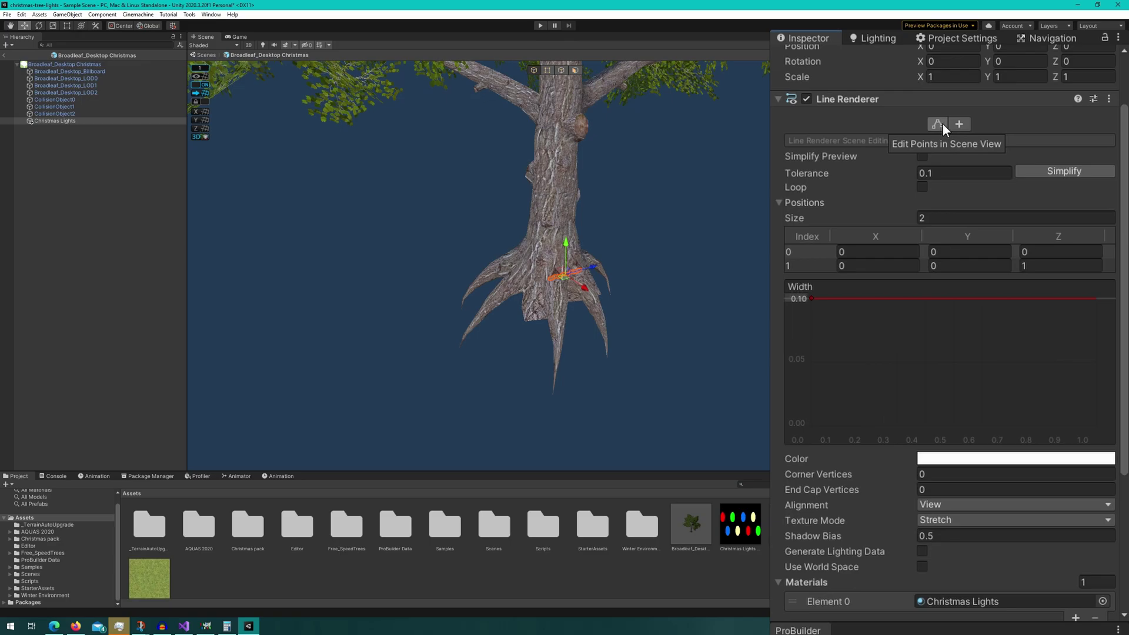
Step: Enable Edit Points and disable scene picking on the tree
left_click(941, 123)
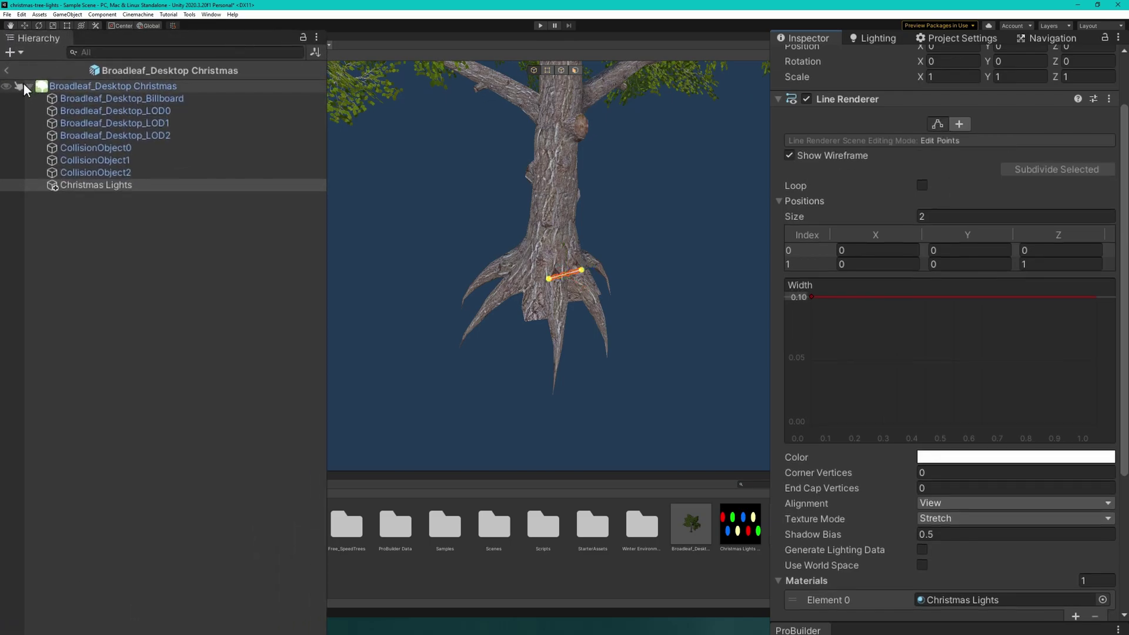
left_click(19, 86)
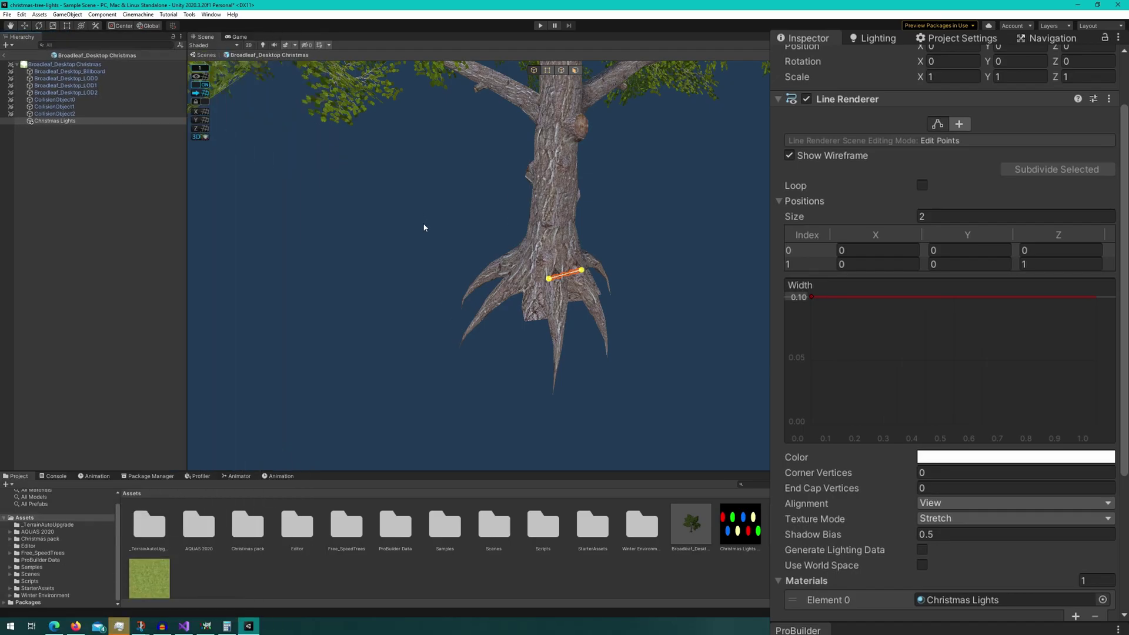
mouse_move(426, 230)
right_mouse_down()
mouse_move(433, 150)
mouse_move(475, 255)
right_mouse_up()
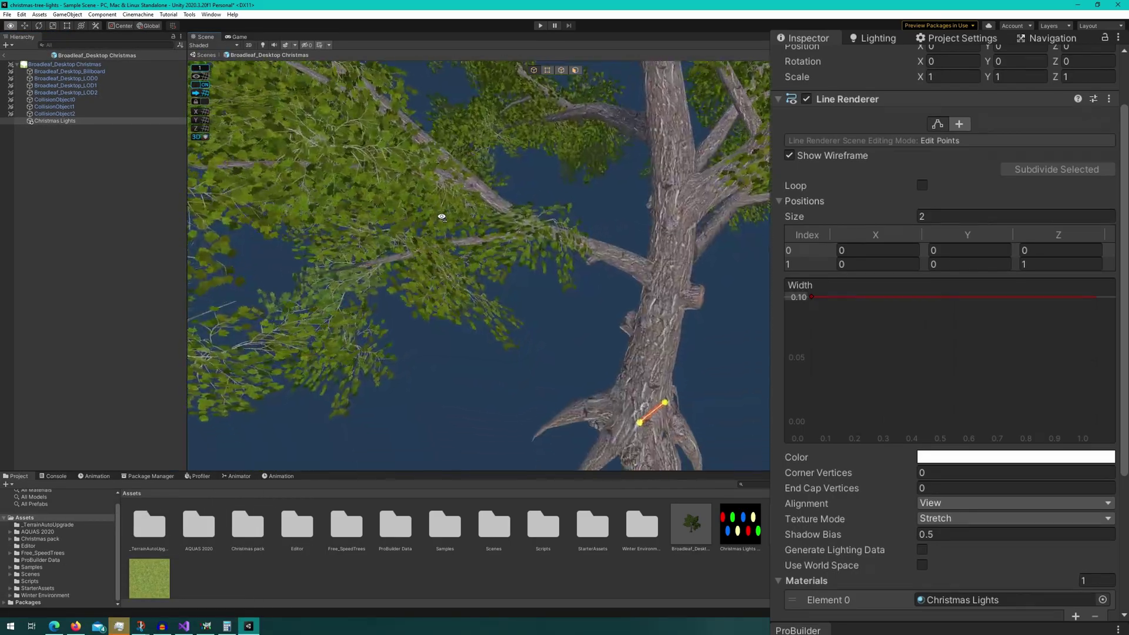
Step: Raise line point 0 into the canopy and set Texture Mode to Tile
left_click(578, 311)
mouse_move(581, 278)
left_mouse_down()
mouse_move(600, 195)
mouse_move(431, 292)
mouse_move(373, 214)
left_mouse_up()
key("f")
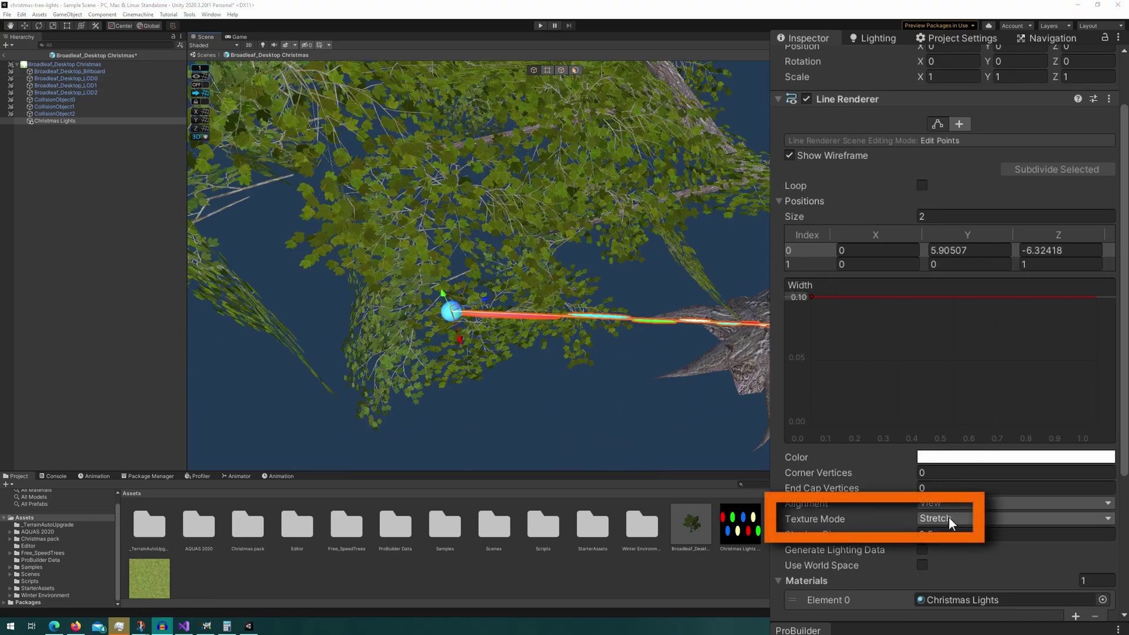
left_click(949, 517)
left_click(959, 555)
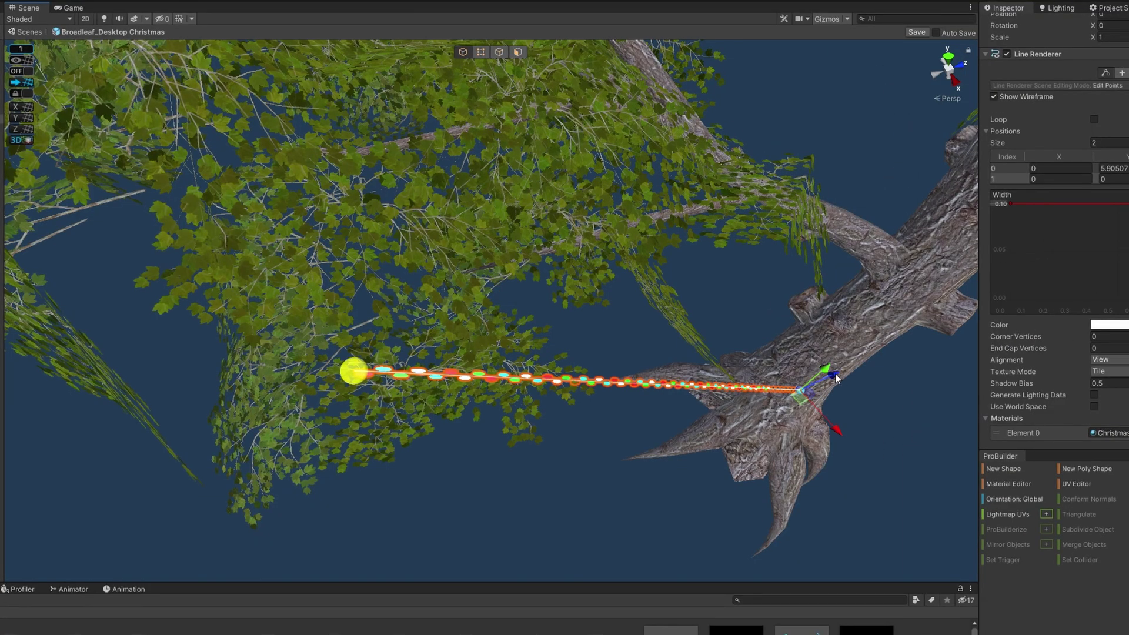
Step: Move the line's two existing points off the trunk into the branches
left_click_drag(835, 378, 537, 406)
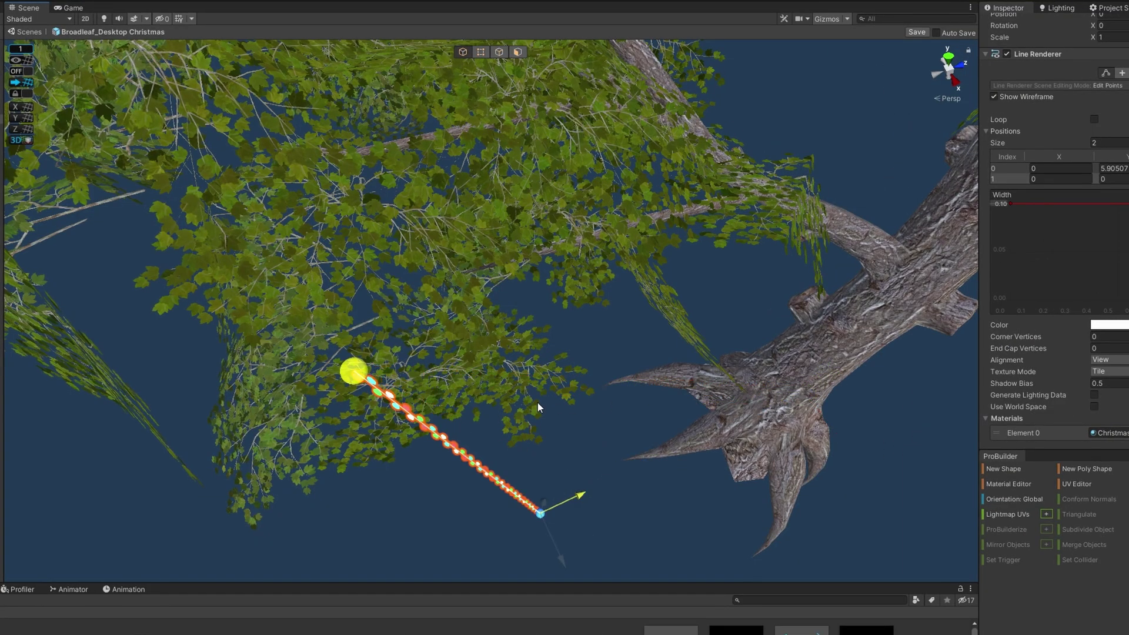
mouse_move(537, 500)
left_mouse_down()
mouse_move(625, 247)
mouse_move(683, 298)
mouse_move(476, 272)
left_mouse_up()
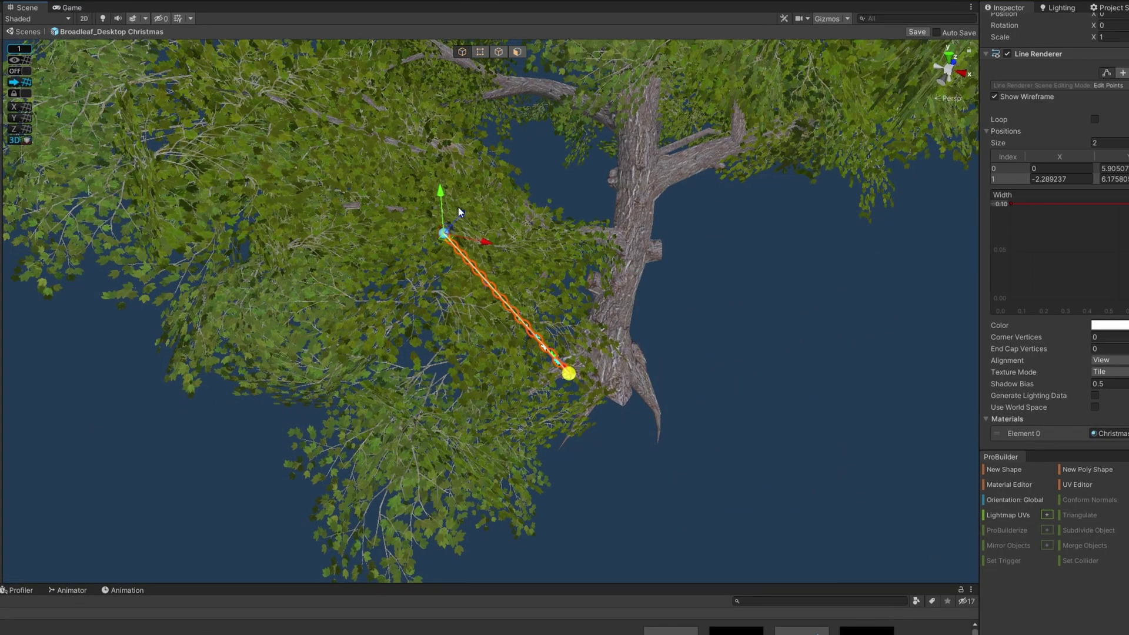
left_click(443, 238)
mouse_move(443, 235)
left_mouse_down()
mouse_move(337, 308)
mouse_move(517, 333)
mouse_move(496, 282)
mouse_move(597, 275)
left_mouse_up()
left_click_drag(616, 231, 650, 428)
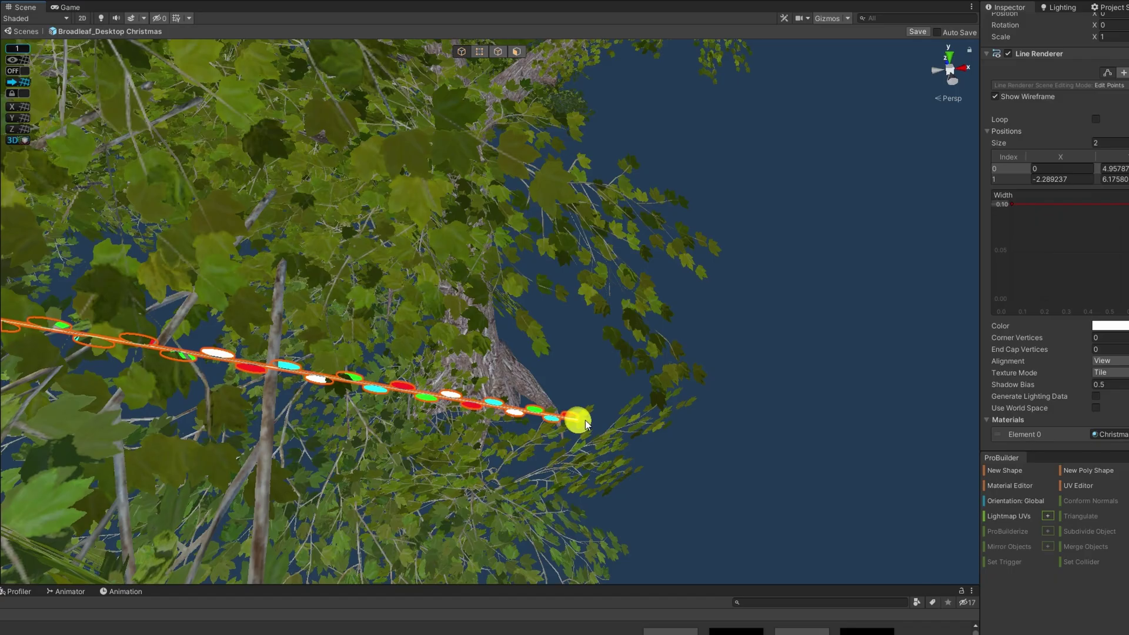
mouse_move(615, 413)
left_mouse_down()
mouse_move(382, 453)
mouse_move(142, 401)
mouse_move(277, 365)
mouse_move(318, 383)
mouse_move(398, 312)
mouse_move(660, 359)
mouse_move(831, 308)
mouse_move(833, 335)
left_mouse_up()
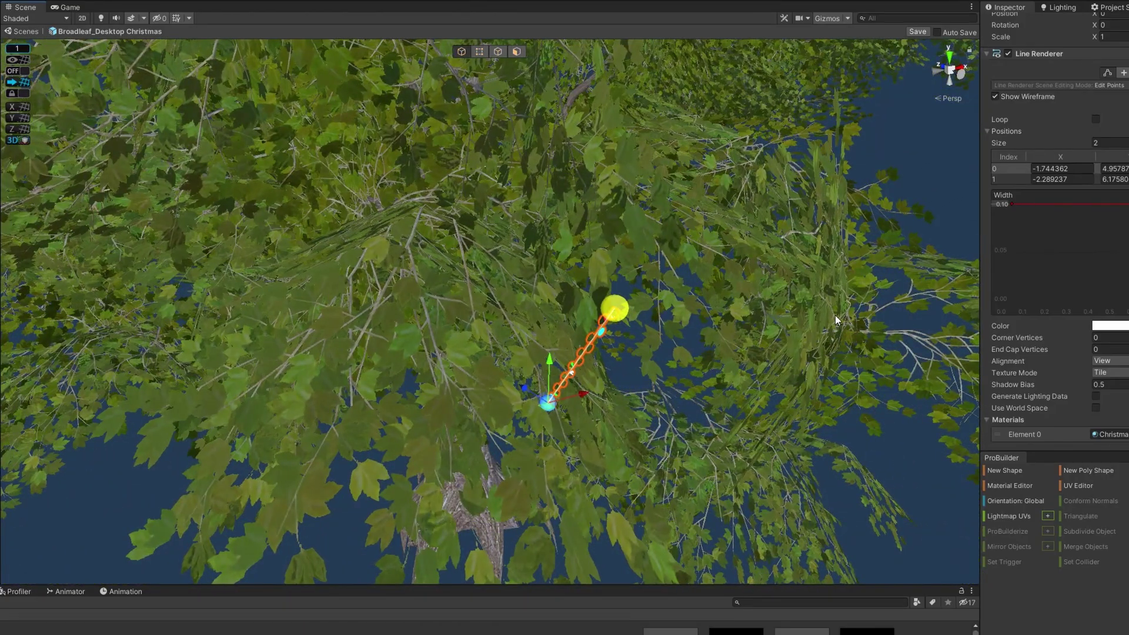
left_click(613, 311)
left_click_drag(620, 308, 377, 315)
scroll(376, 315, "up", 5)
scroll(379, 291, "down", 3)
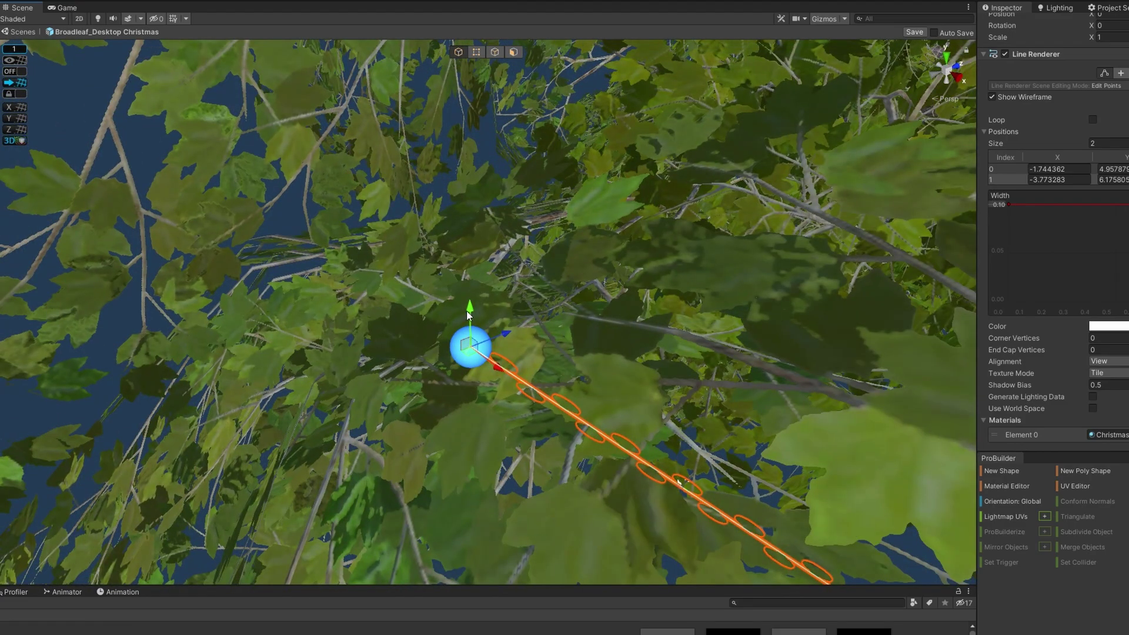
left_click_drag(468, 314, 467, 209)
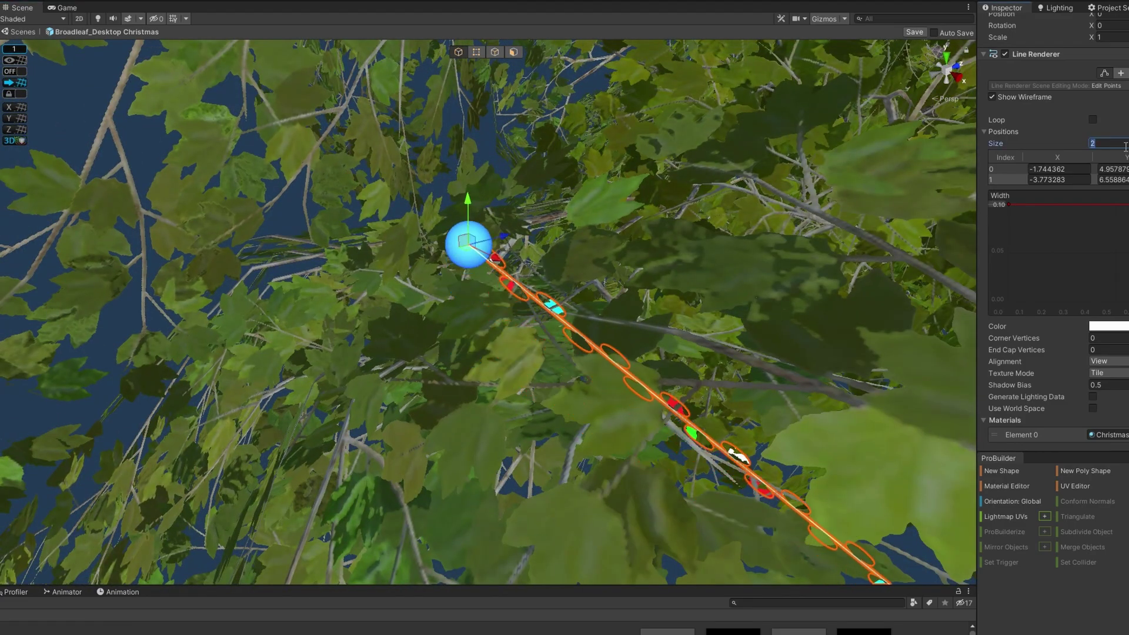
type("3")
Step: Add a third line point and lower it into the foliage
key("Tab")
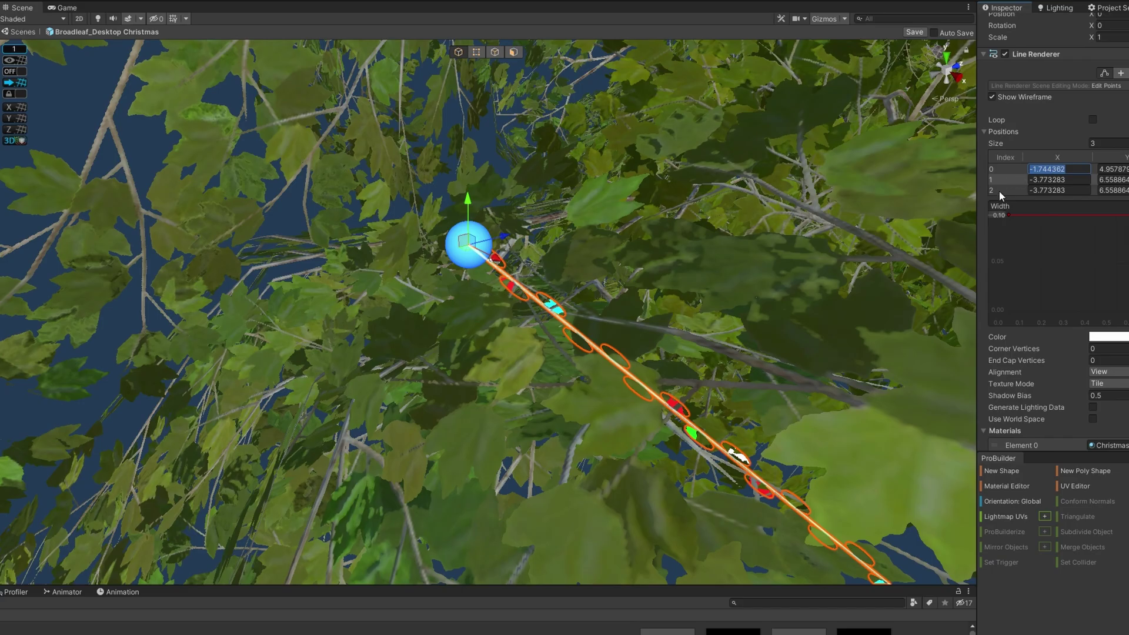
right_click_drag(390, 231, 595, 289)
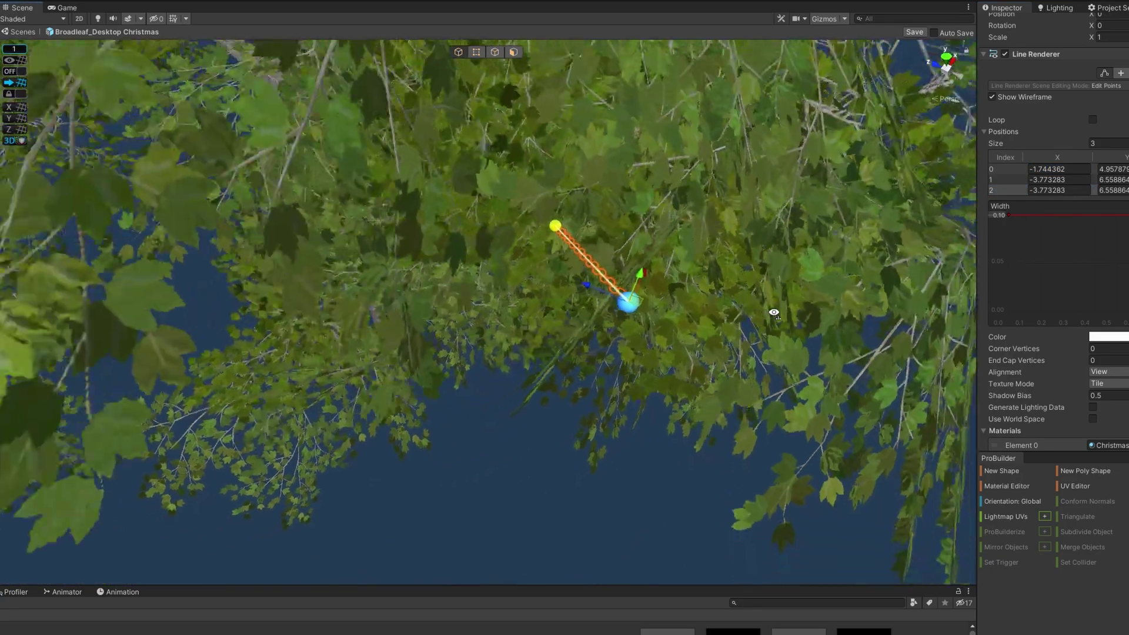
left_click_drag(595, 289, 417, 245)
left_click_drag(486, 200, 441, 252)
mouse_move(441, 252)
right_mouse_down()
mouse_move(581, 217)
mouse_move(589, 298)
right_mouse_up()
left_click_drag(631, 290, 612, 326)
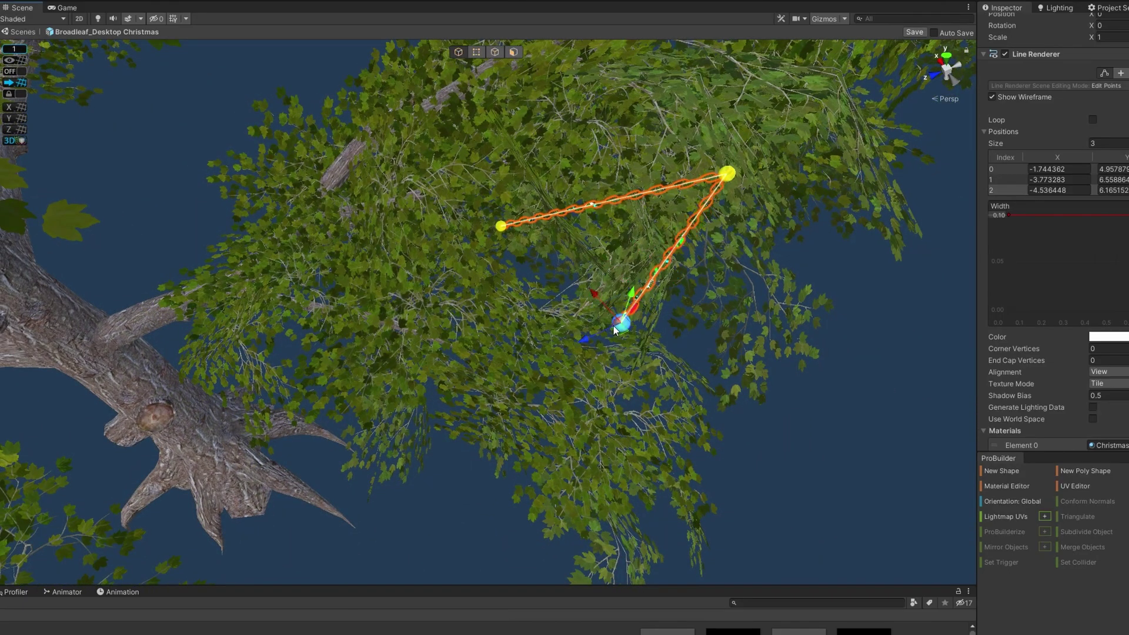
right_click_drag(529, 385, 658, 283)
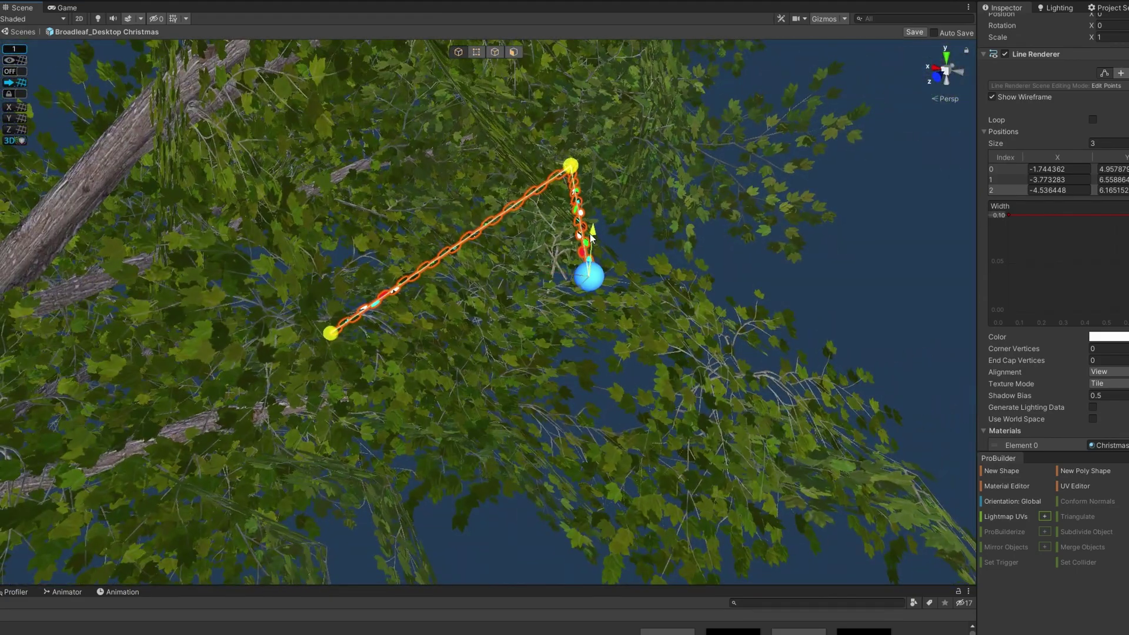
left_click_drag(593, 234, 600, 305)
right_click_drag(599, 305, 1112, 138)
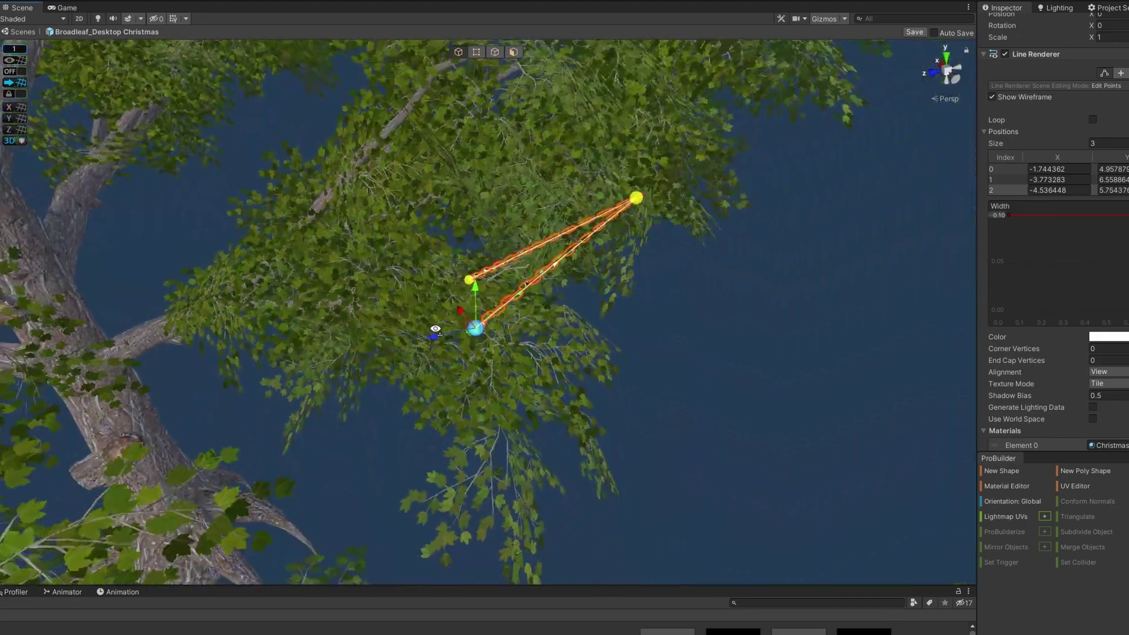
type("4")
Step: Add a fourth point and place it along a branch to the left
key("Return")
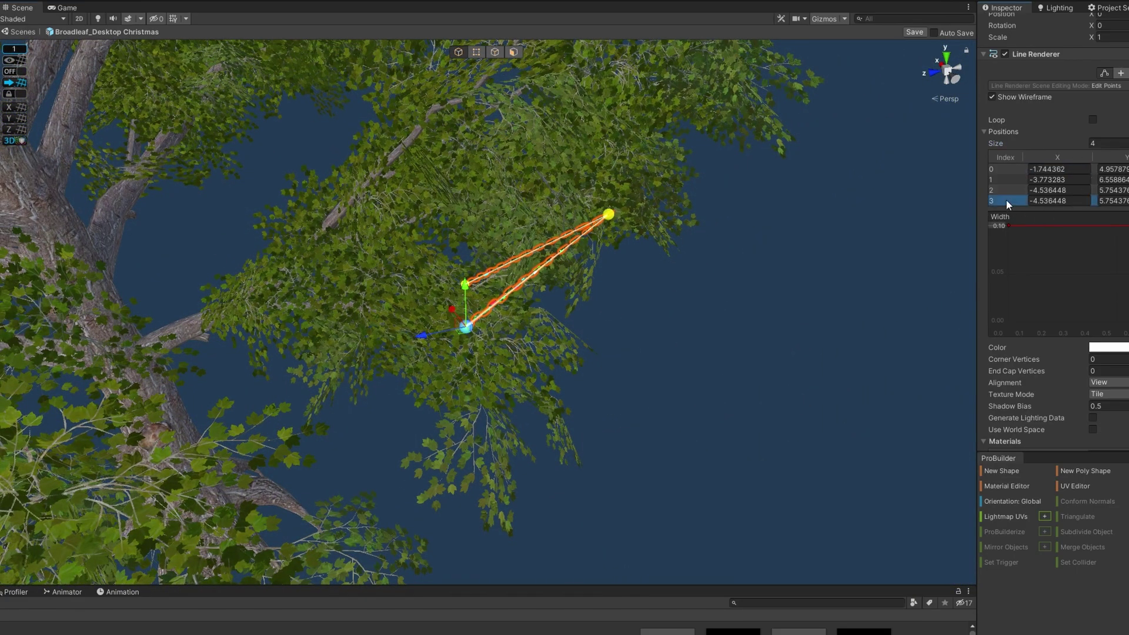
right_click_drag(970, 211, 605, 333)
left_click_drag(571, 338, 463, 354)
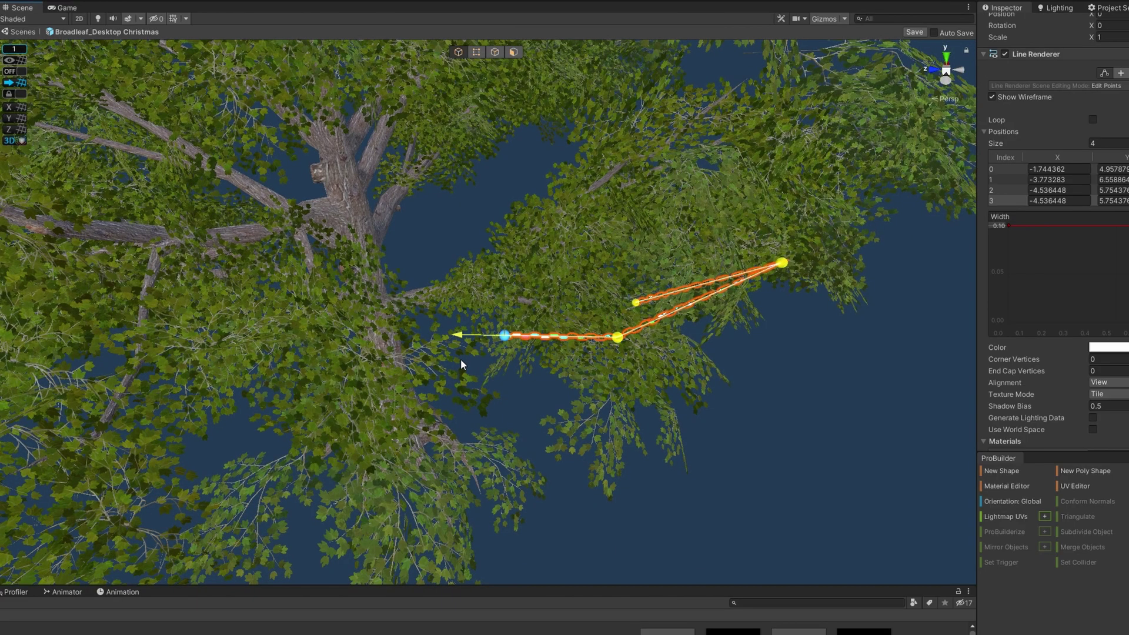
mouse_move(507, 289)
right_mouse_down()
mouse_move(405, 264)
mouse_move(534, 262)
right_mouse_up()
left_click_drag(534, 262, 156, 378)
mouse_move(157, 378)
right_mouse_down()
mouse_move(134, 344)
mouse_move(679, 274)
right_mouse_up()
left_click_drag(609, 309, 450, 331)
left_click_drag(533, 314, 483, 332)
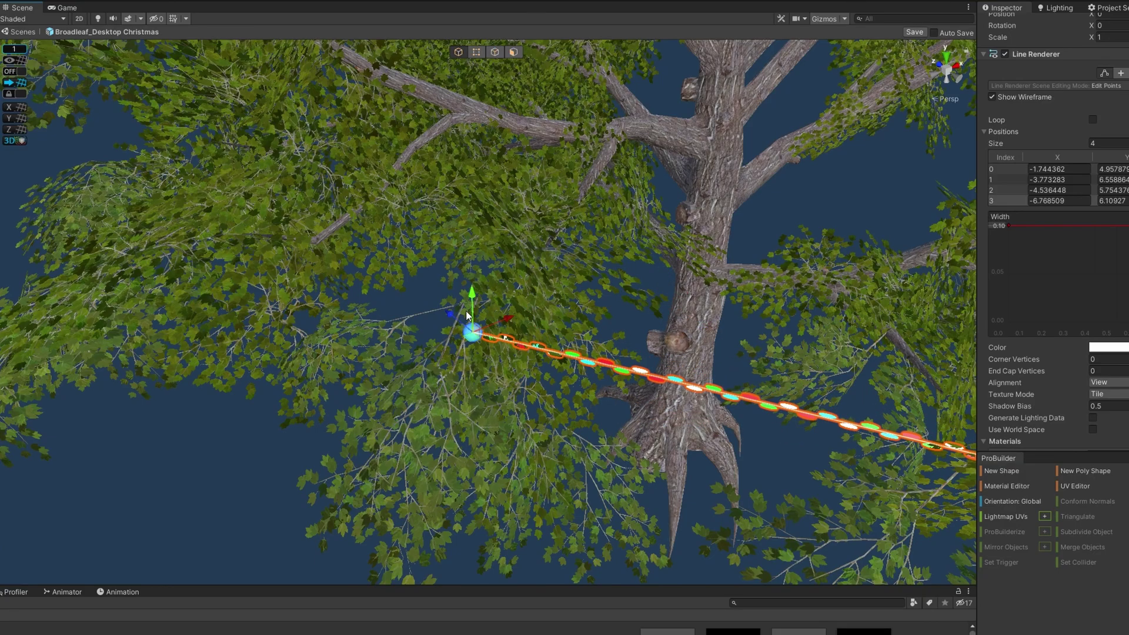
mouse_move(482, 333)
right_mouse_down()
mouse_move(482, 351)
mouse_move(531, 311)
right_mouse_up()
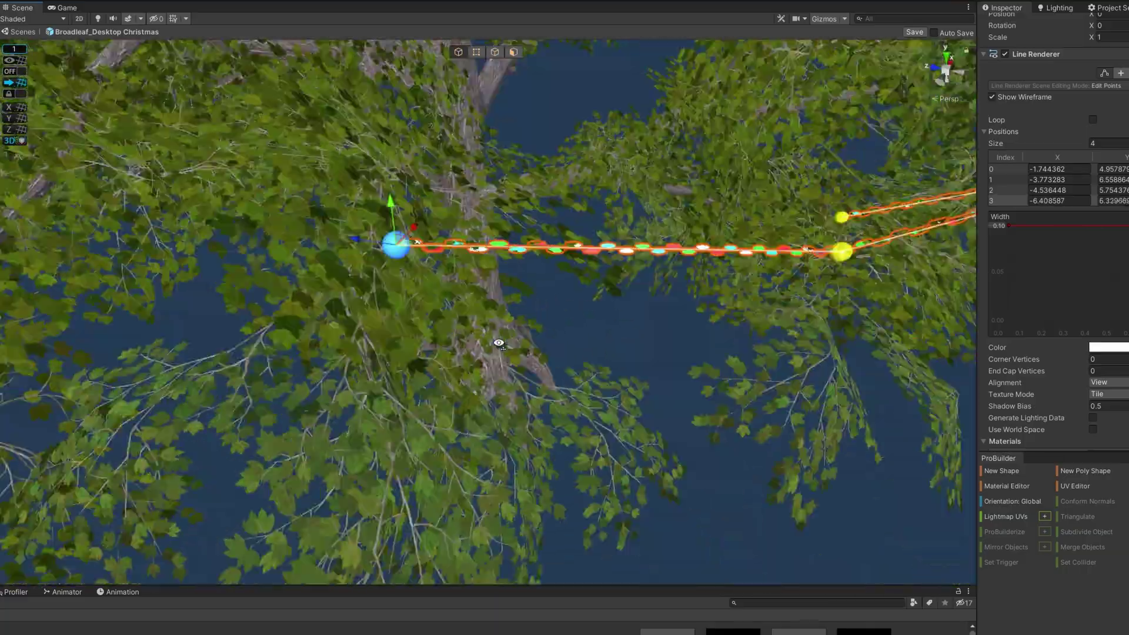
Step: Add points five through seven and position them in the branches
right_click_drag(531, 310, 395, 260)
left_click(504, 298)
left_click_drag(559, 294, 503, 398)
right_click_drag(503, 397, 674, 211)
left_click(1006, 223)
key("f")
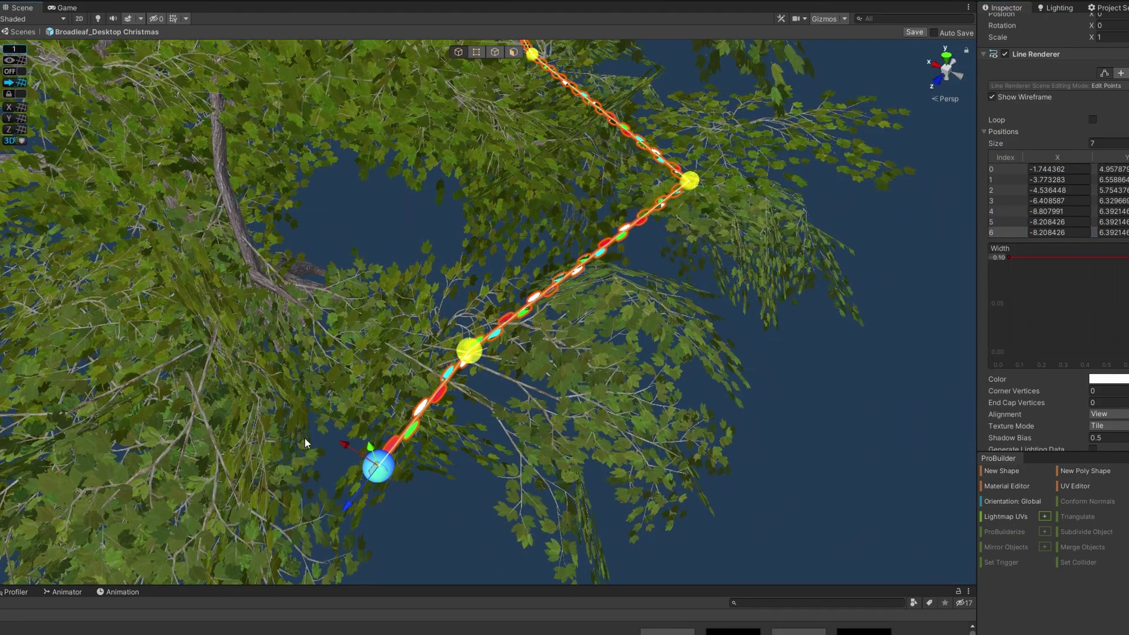
right_click_drag(426, 386, 189, 454)
left_click_drag(549, 318, 549, 365)
right_click_drag(549, 365, 614, 346)
Step: Grow the line from eight to about fourteen points
left_click(1099, 146)
type("8")
key("Return")
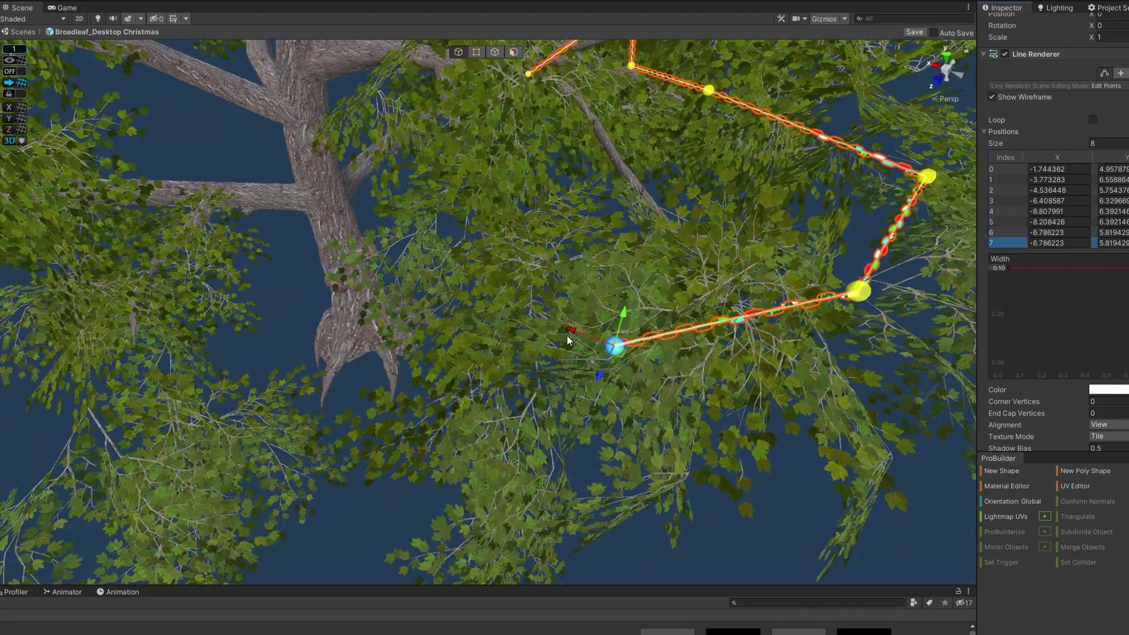
type("f9")
key("Return")
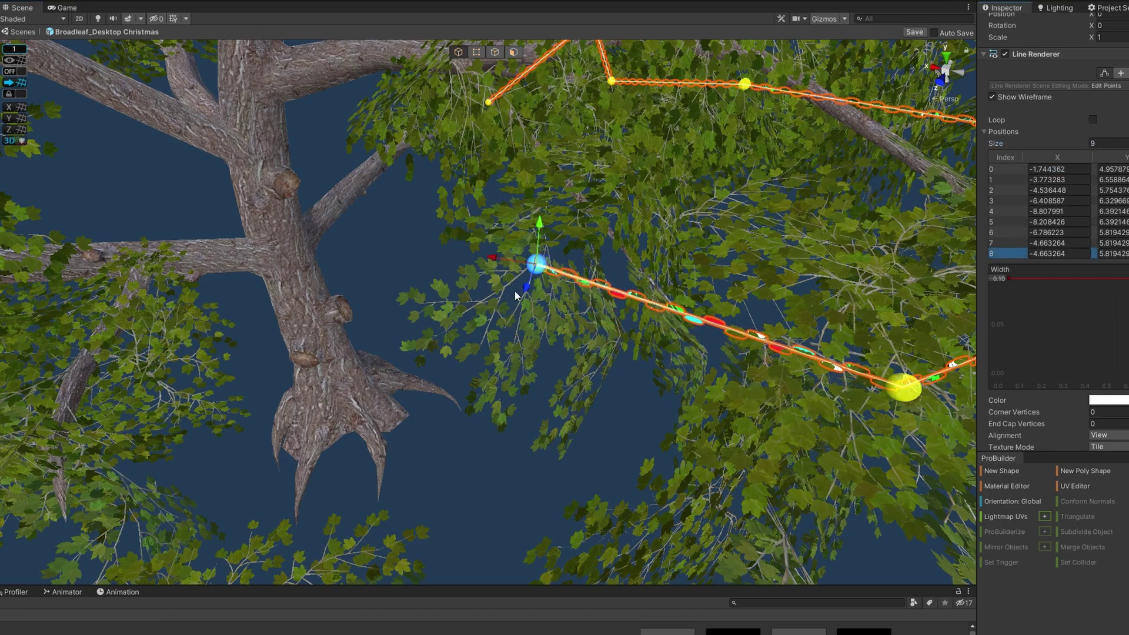
key("f")
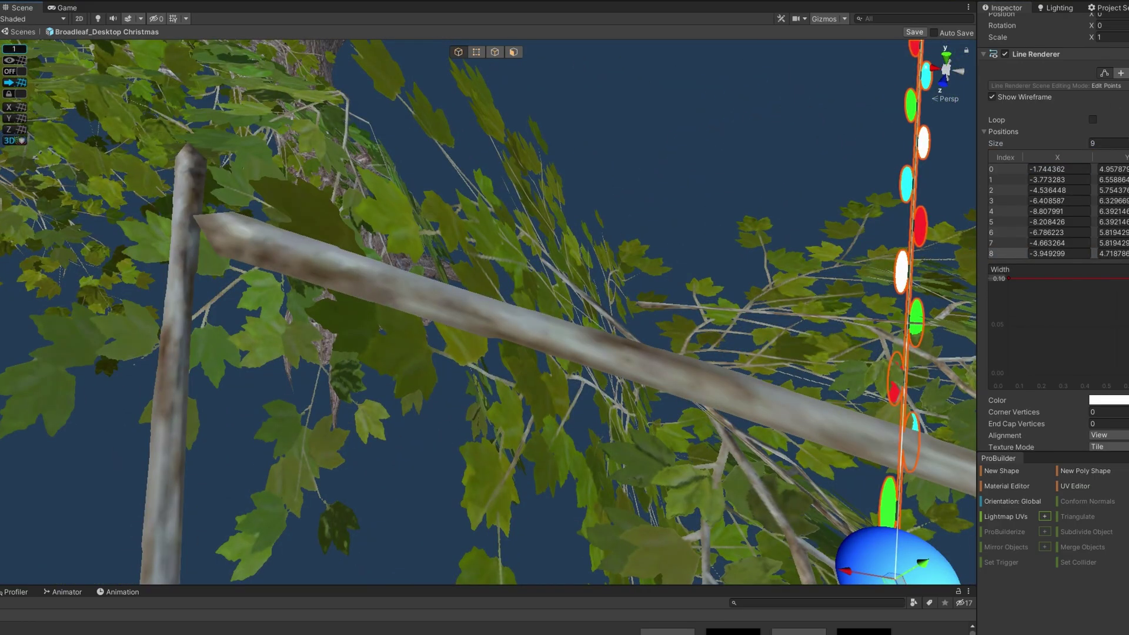
type("10")
key("Return")
key("f")
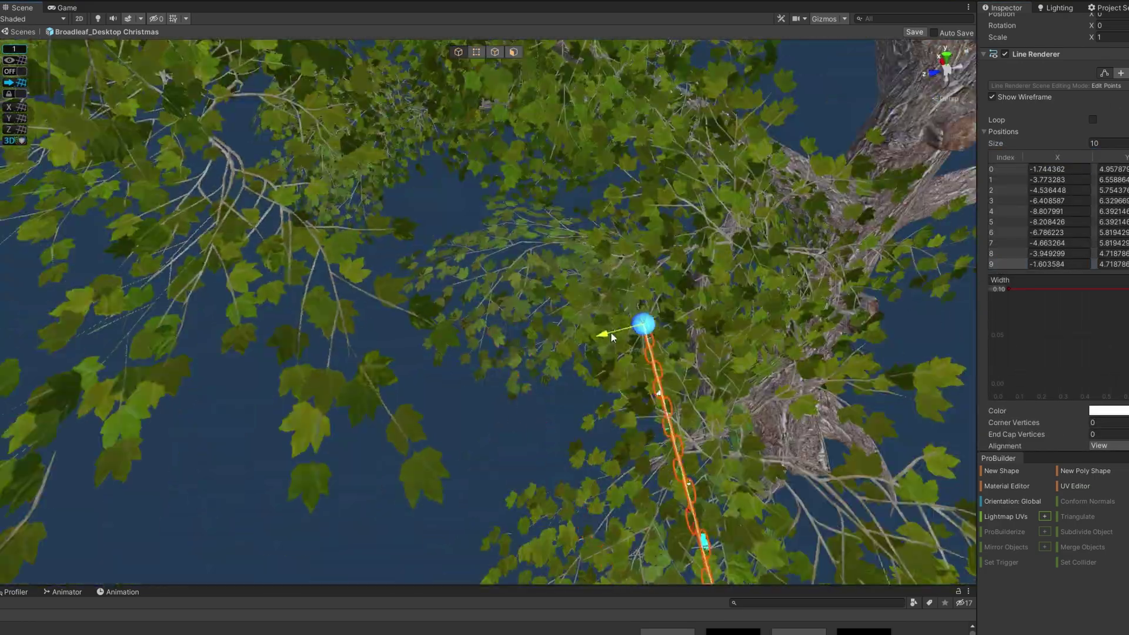
mouse_move(622, 325)
left_mouse_down("alt")
mouse_move(564, 265)
mouse_move(635, 207)
mouse_move(670, 229)
left_mouse_up("alt")
type("11")
key("Return")
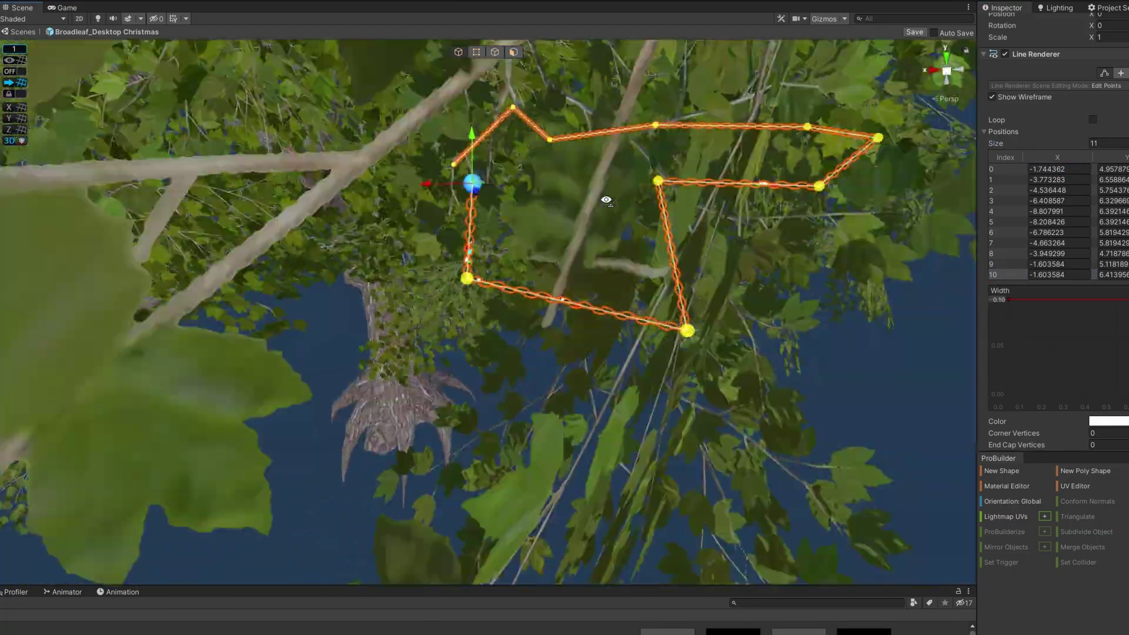
type("12")
key("Return")
type("f")
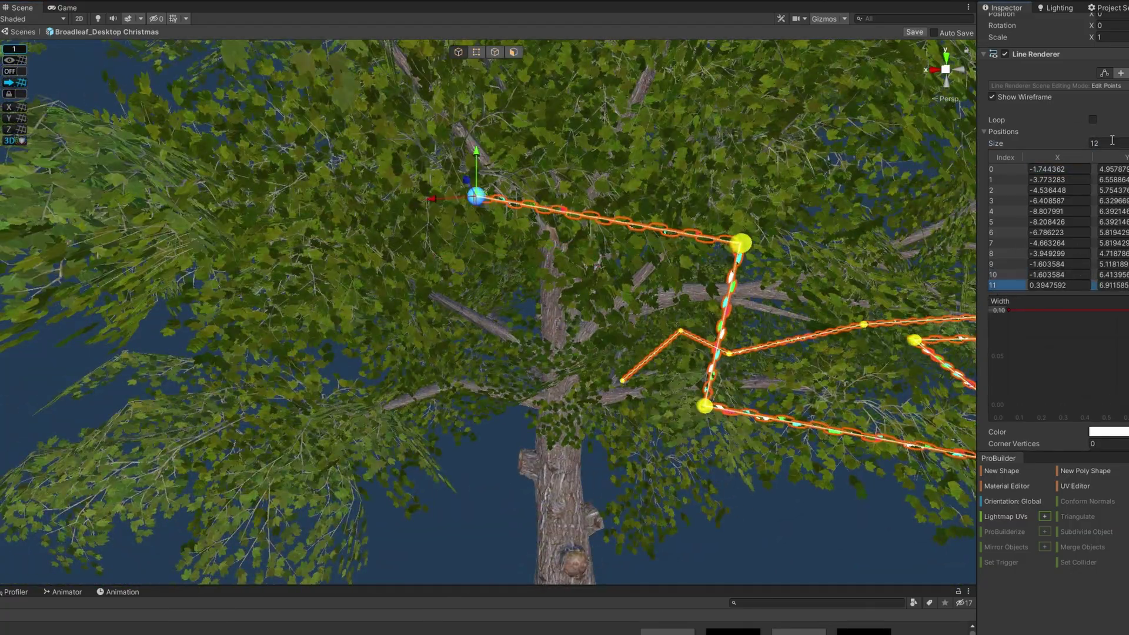
type("14")
key("Return")
key("f")
Step: Extend to fifteen-plus points and drape the final ones along branches and trunk
left_click_drag(617, 318, 529, 291, "alt")
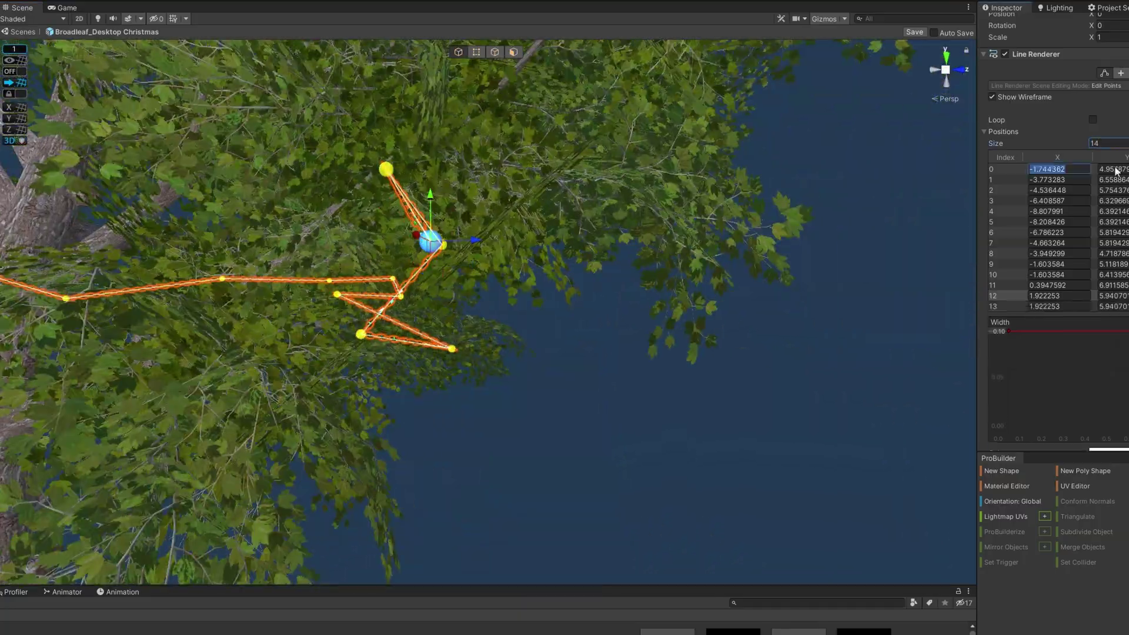
left_click_drag(573, 336, 640, 380, "alt")
type("15")
key("Return")
key("f")
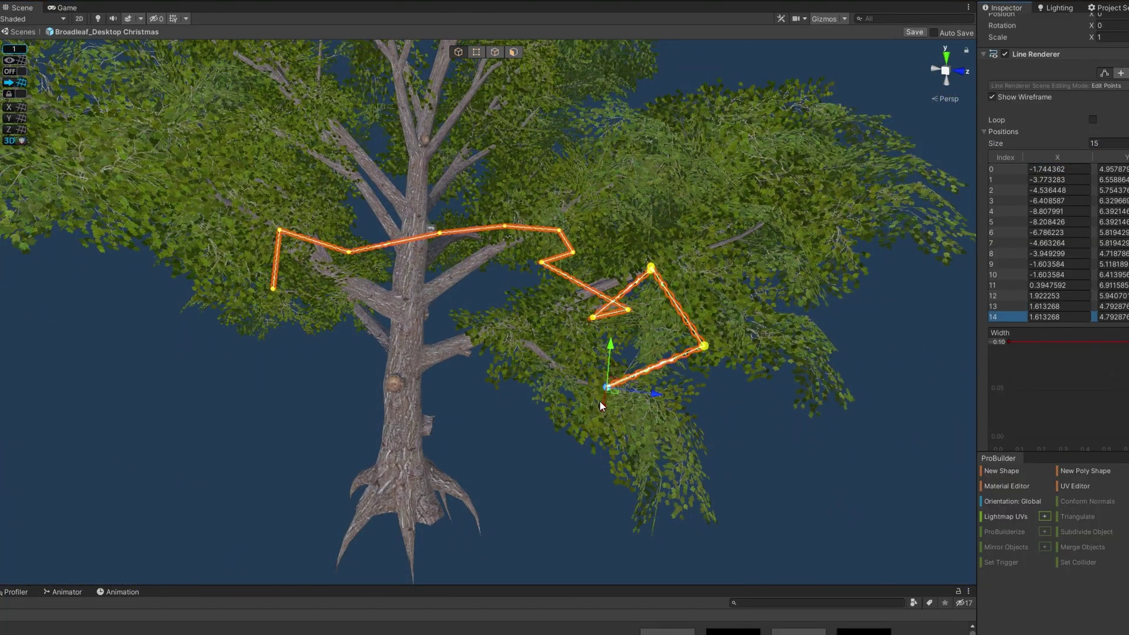
scroll(534, 375, "up", 5)
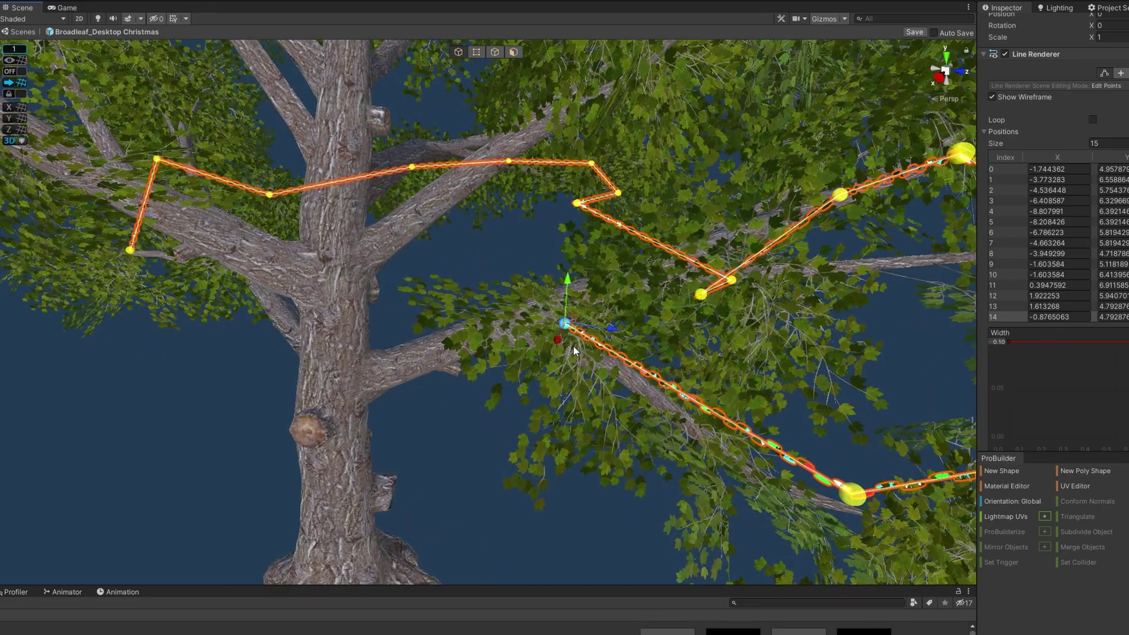
left_click_drag(573, 346, 509, 299, "alt")
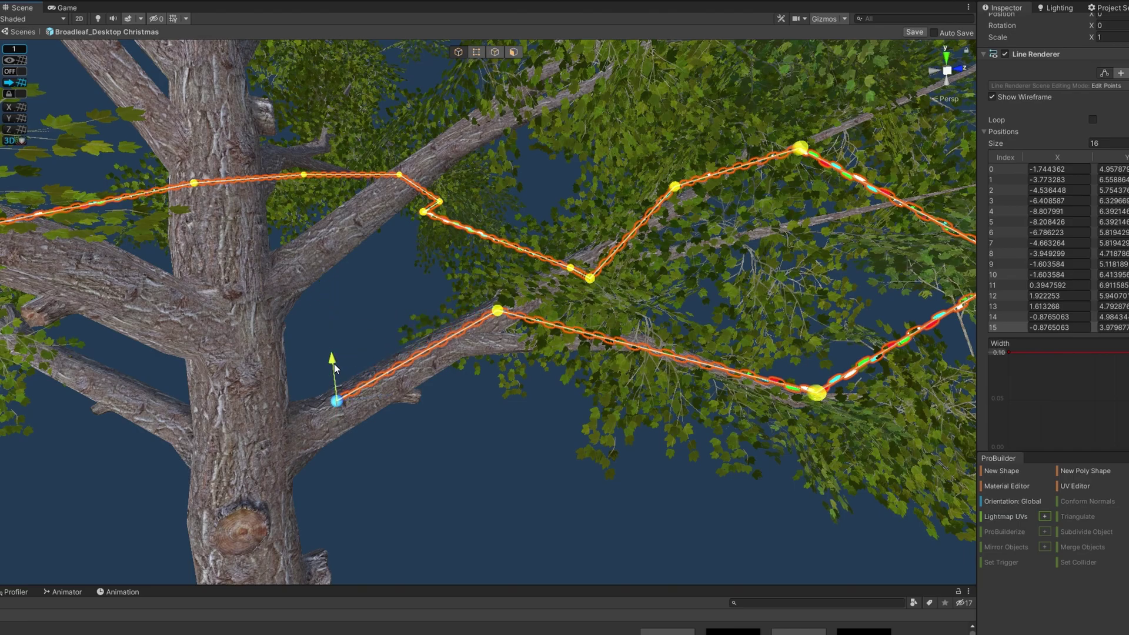
left_click_drag(391, 420, 365, 56, "alt")
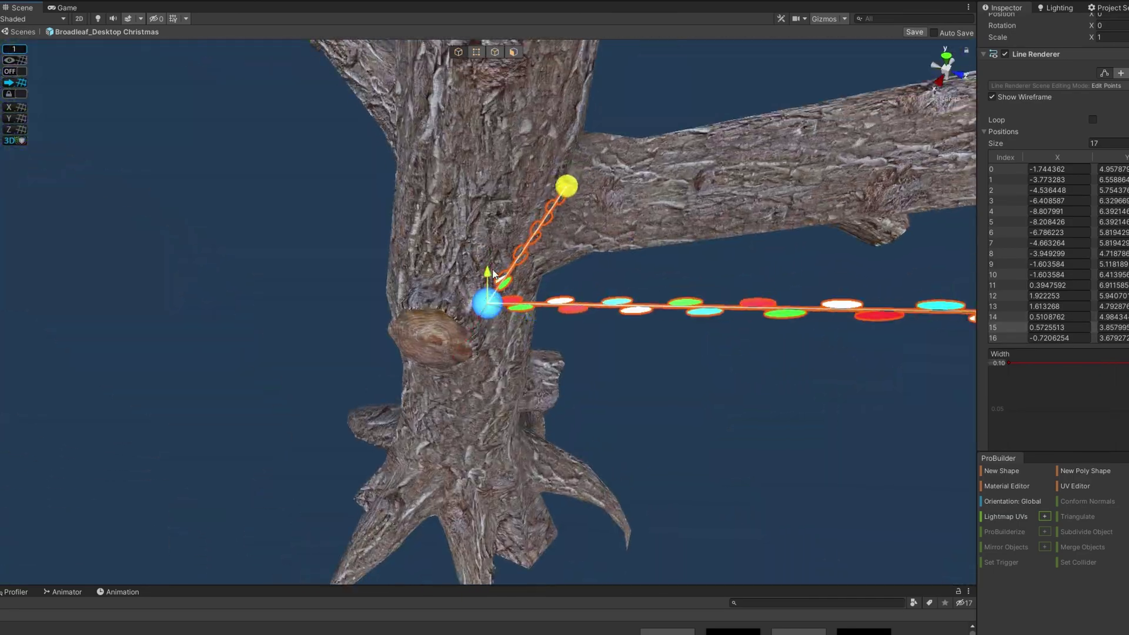
left_click_drag(486, 303, 486, 226)
left_click_drag(622, 232, 538, 188)
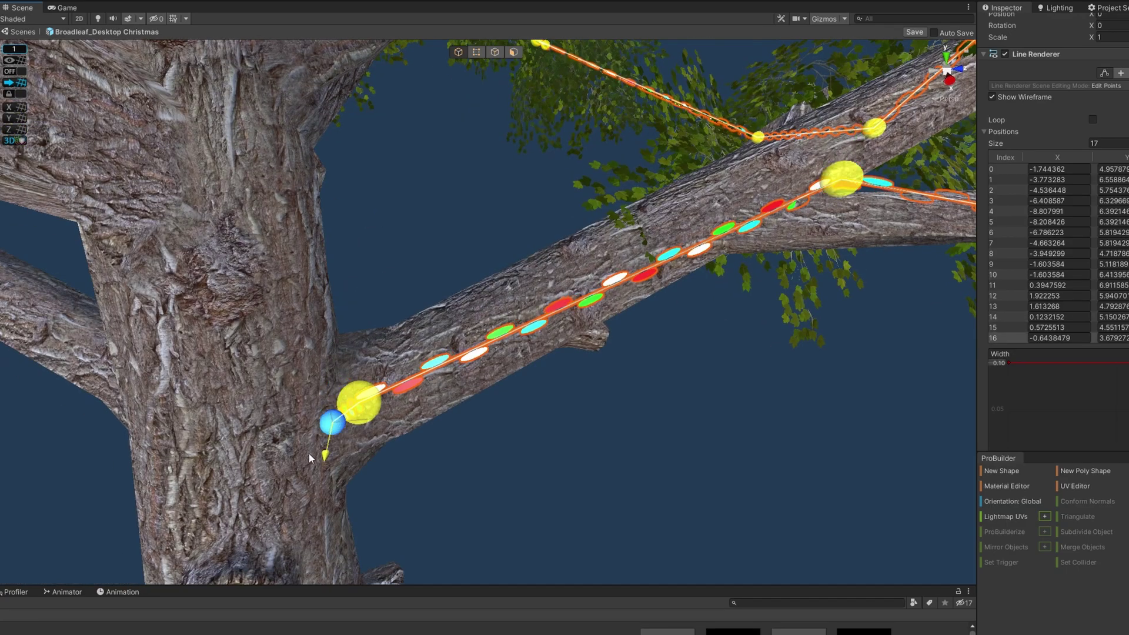
left_click_drag(202, 436, 494, 462)
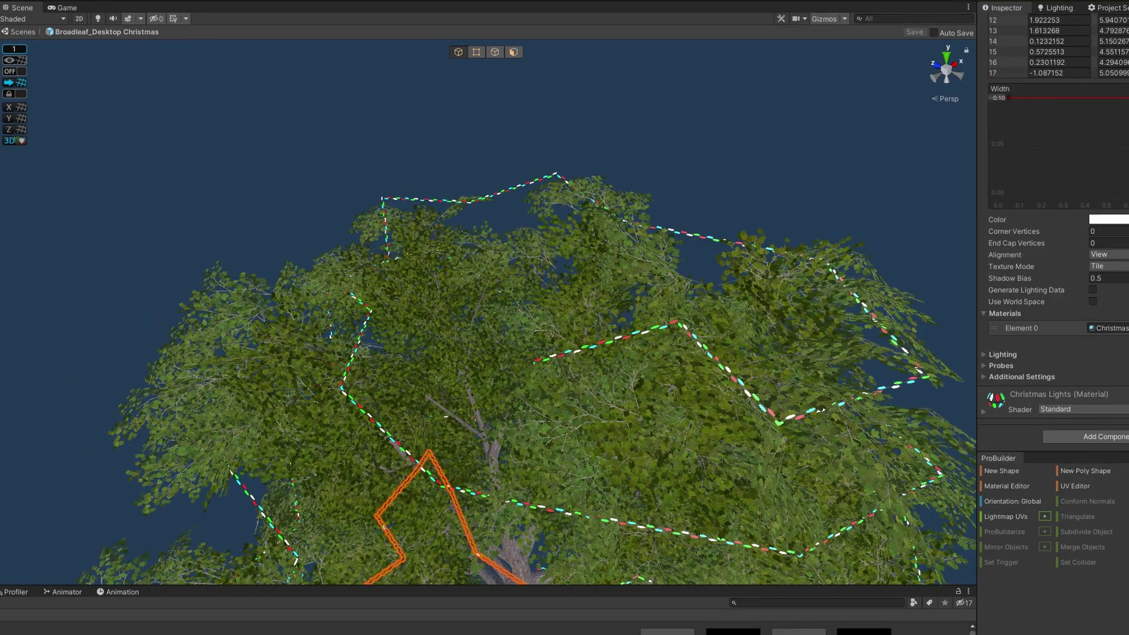
type("line")
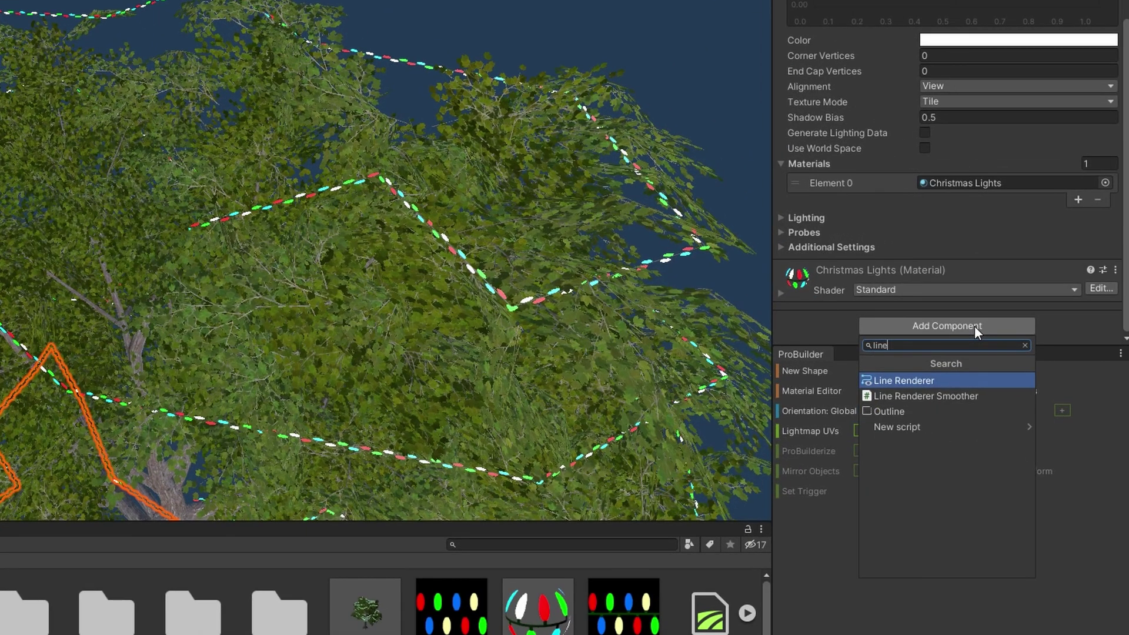
Step: Add a Line Renderer Smoother, use Set Initial State, then run Smooth Path
key("Down")
key("Return")
scroll(957, 205, "down", 5)
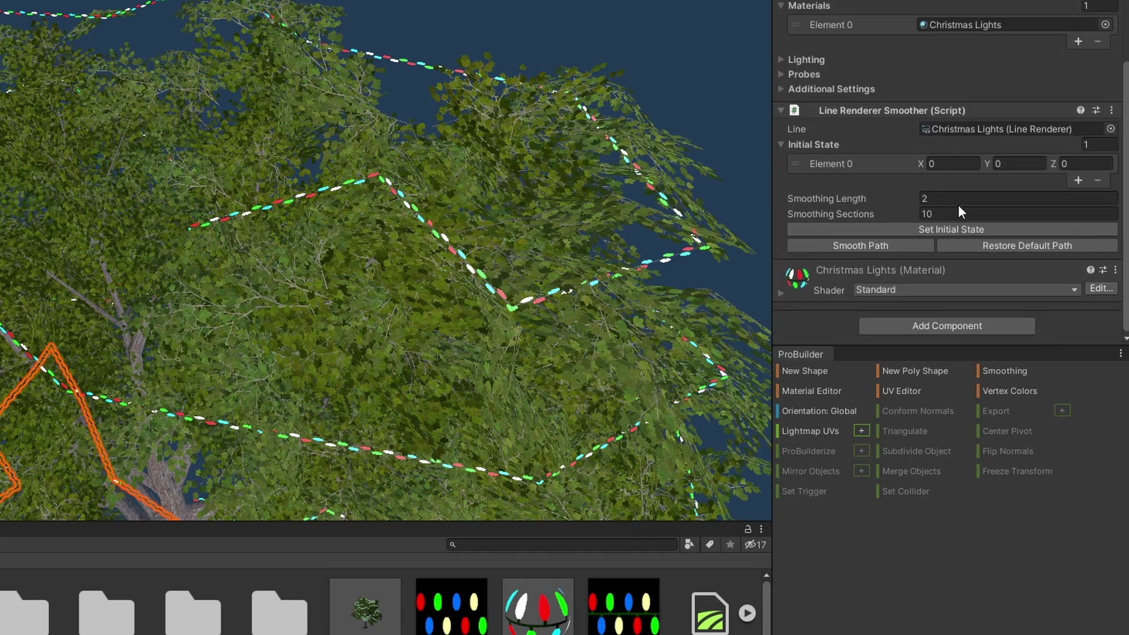
left_click(950, 229)
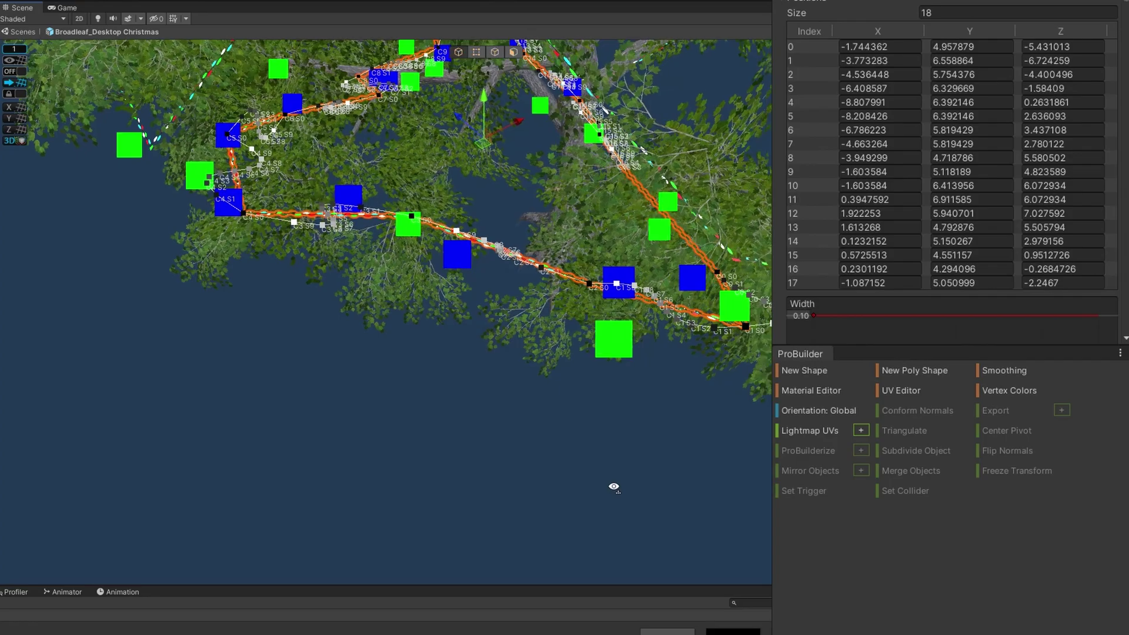
right_click_drag(614, 486, 274, 465)
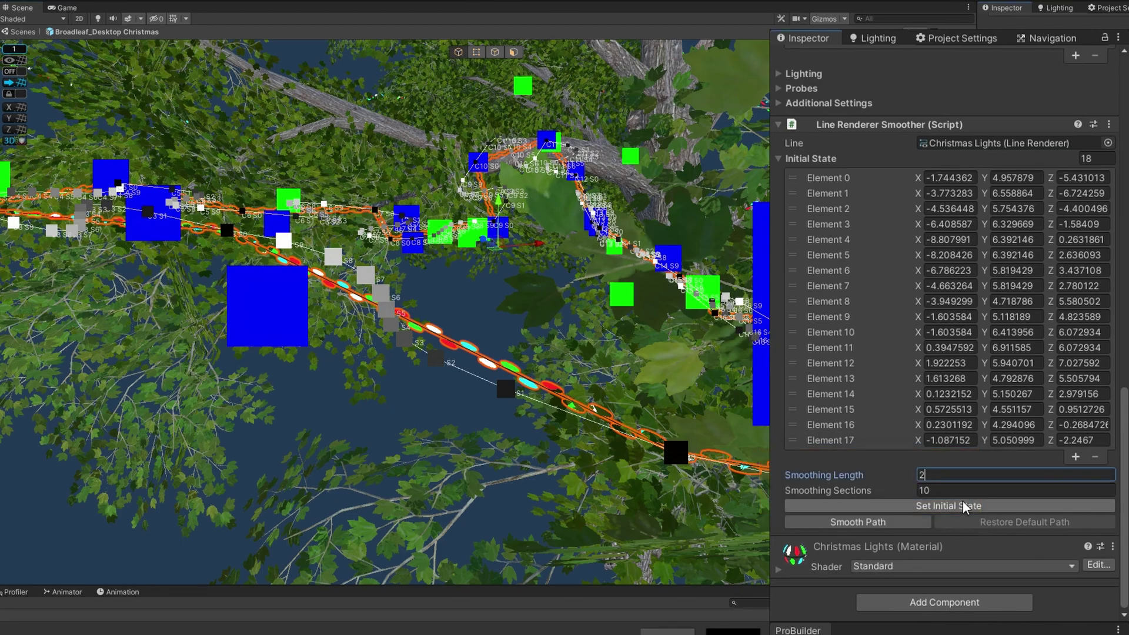
left_click(896, 521)
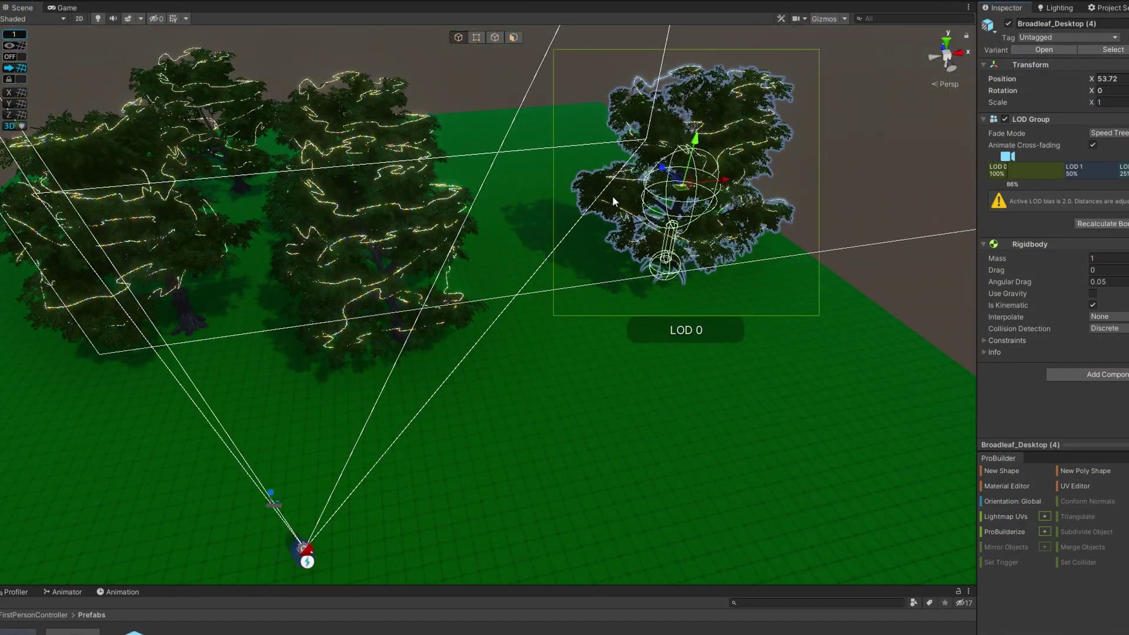
left_click(379, 150)
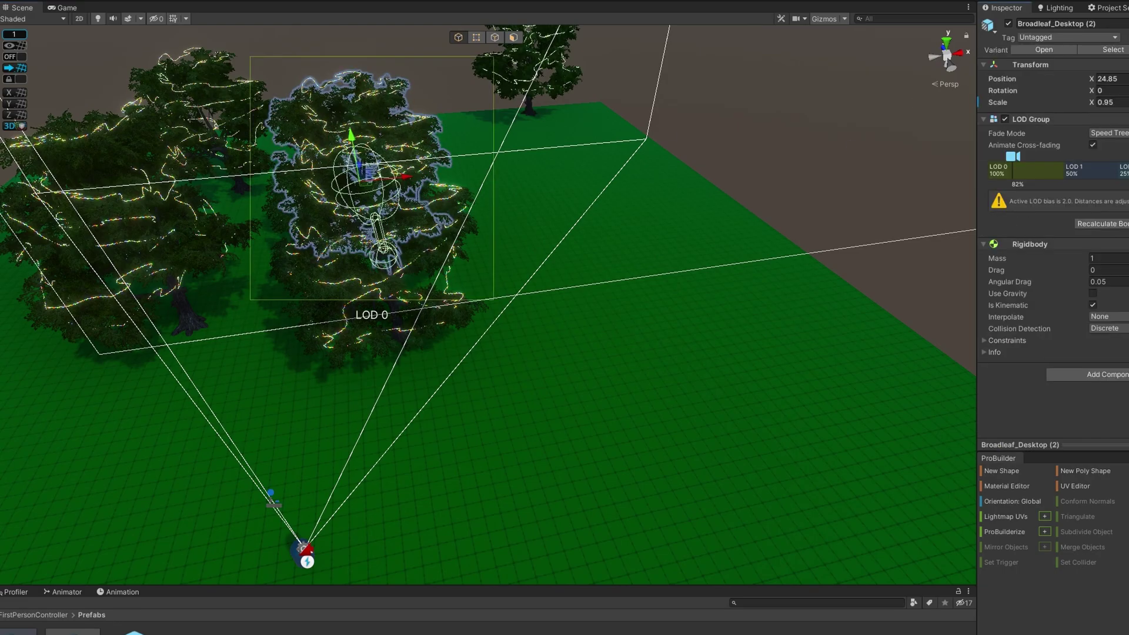
left_click(453, 51)
key("f")
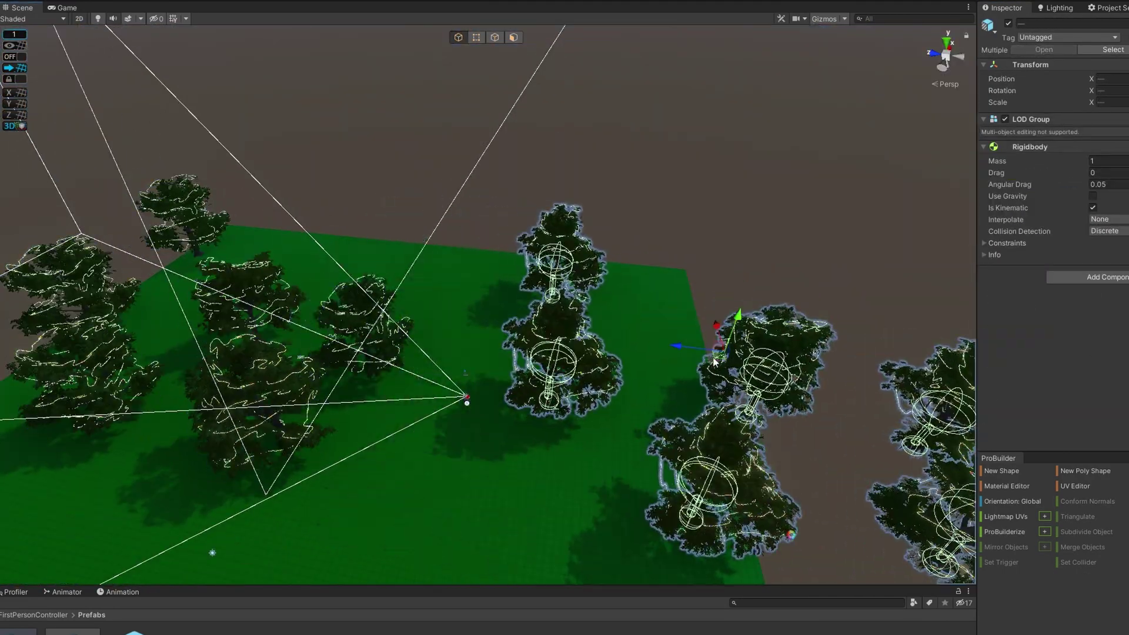
left_click(762, 346)
left_click_drag(762, 346, 653, 212, "alt")
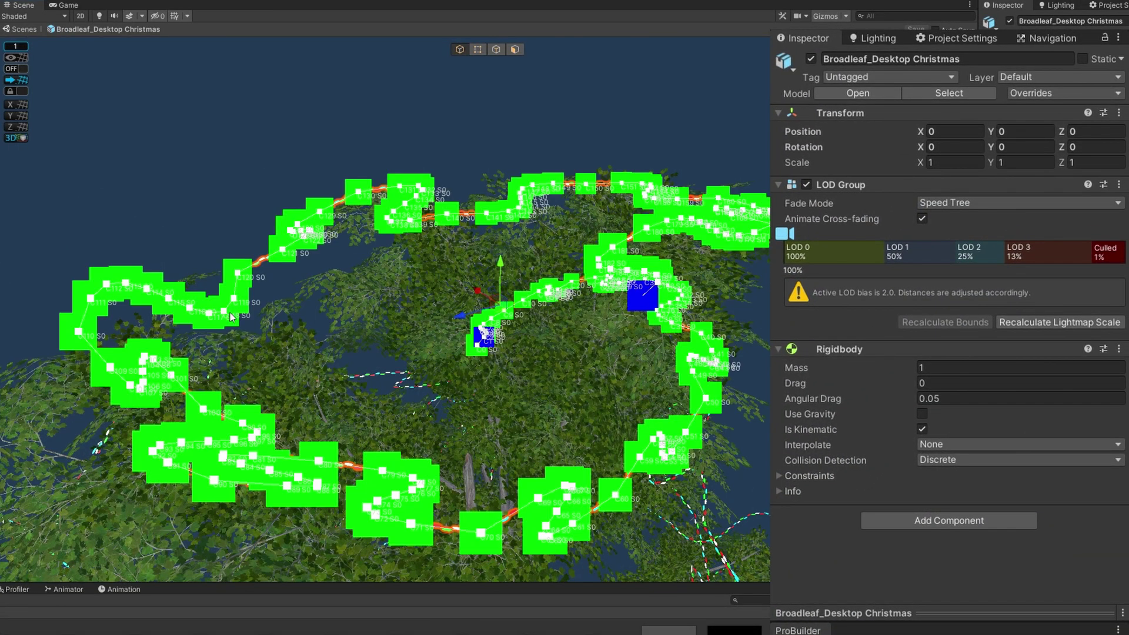
scroll(972, 313, "down", 10)
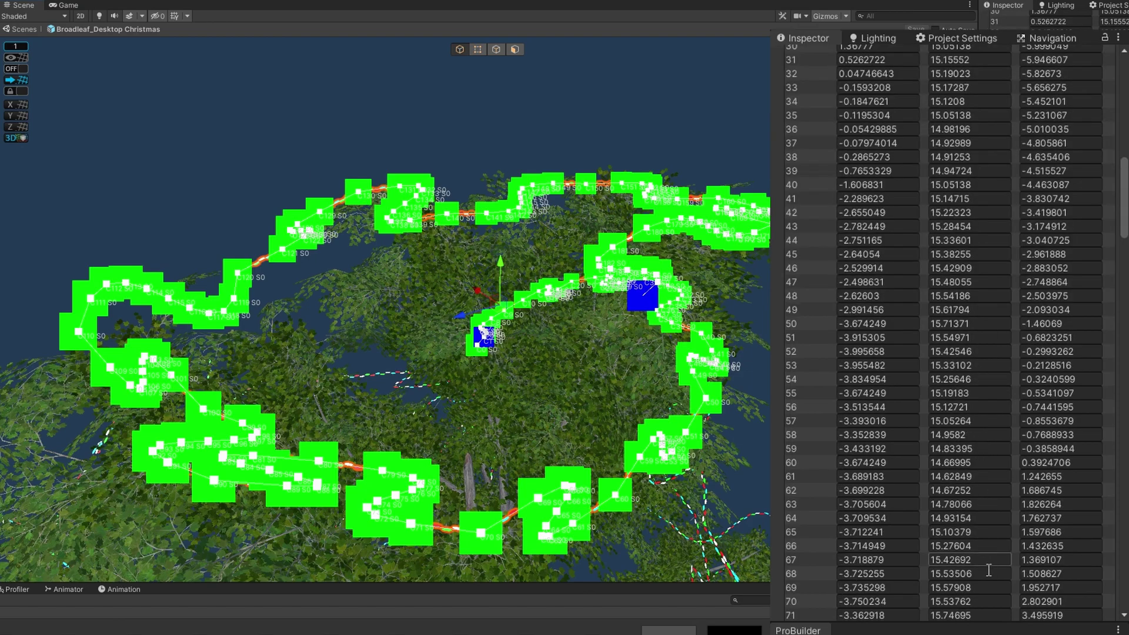
scroll(975, 529, "down", 20)
scroll(990, 408, "down", 5)
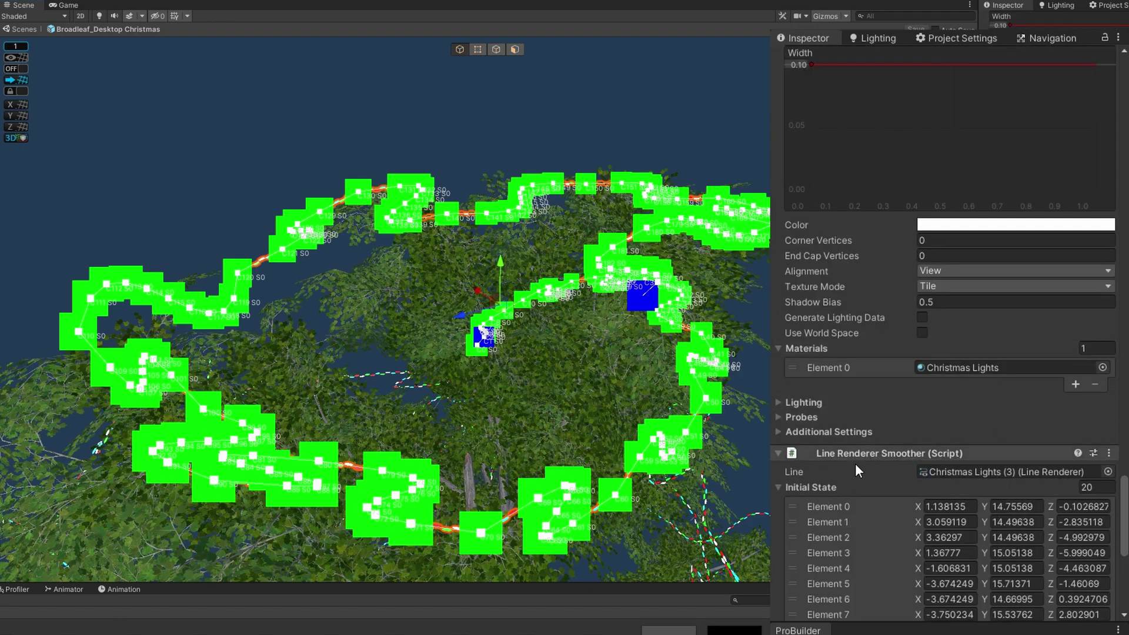
scroll(855, 466, "down", 5)
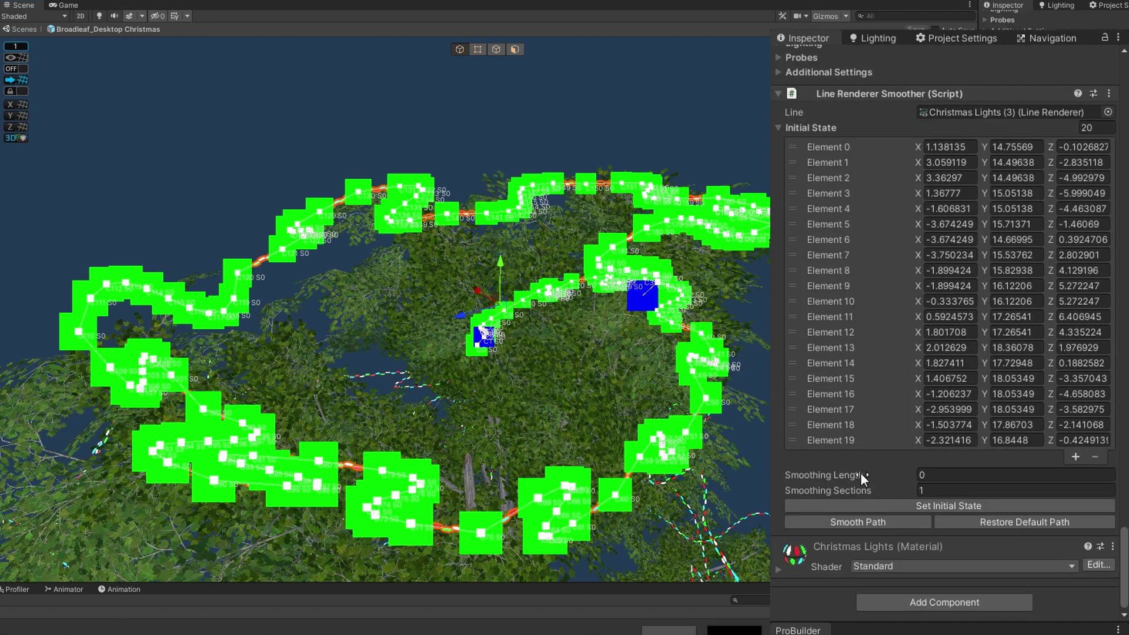
Step: Restore Christmas Lights (3) to its default path and reposition its points
left_click(1018, 522)
scroll(883, 264, "up", 10)
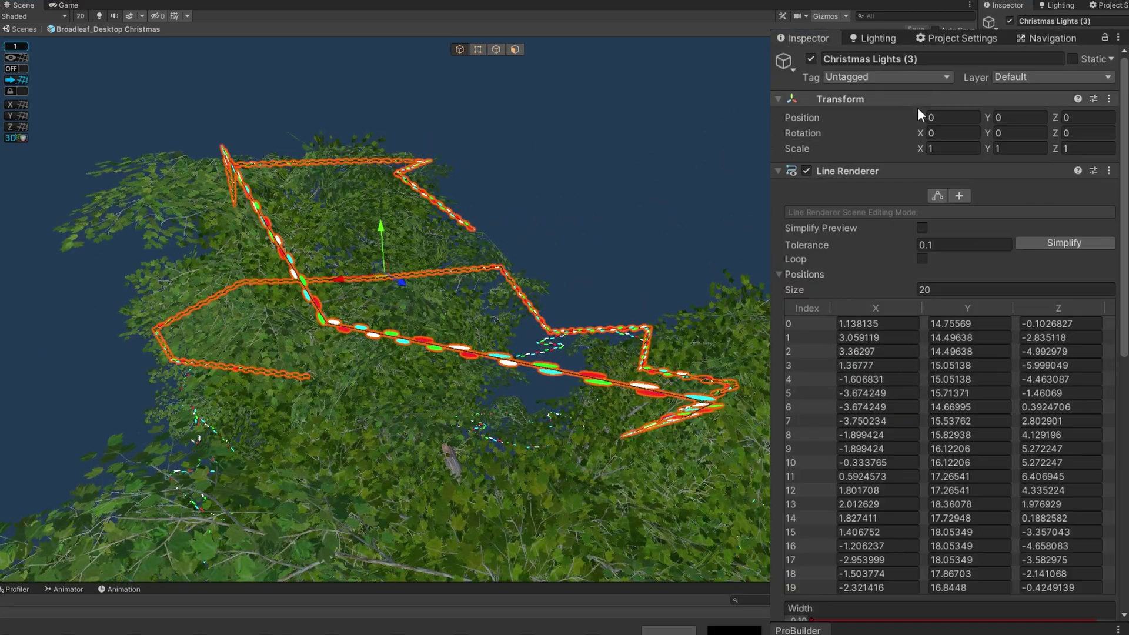
left_click(938, 195)
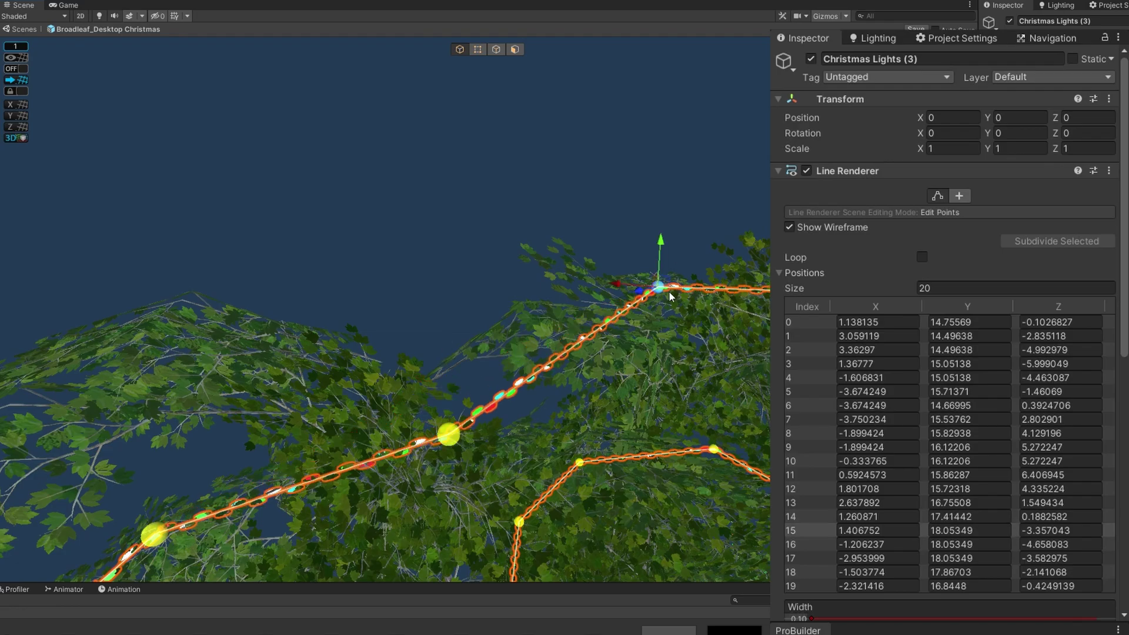
left_click_drag(536, 316, 556, 227)
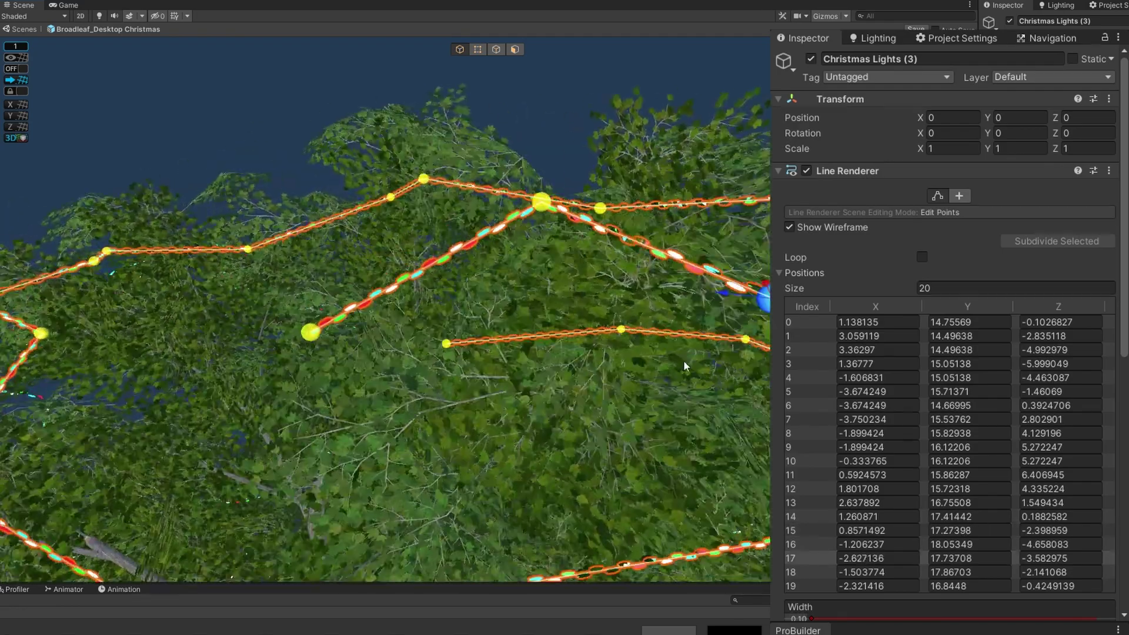
right_click_drag(556, 226, 556, 226)
scroll(959, 576, "down", 10)
Step: Set initial state, Smoothing Length 2 and Sections 10, then smooth the path again
left_click(917, 528)
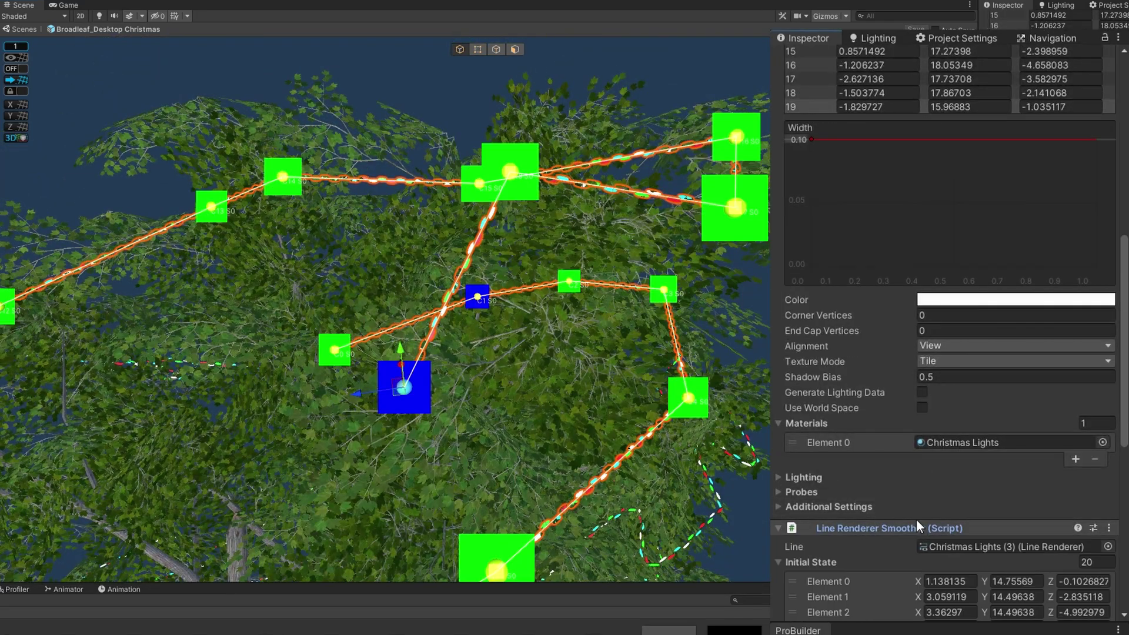
scroll(925, 538, "down", 5)
left_click(954, 491)
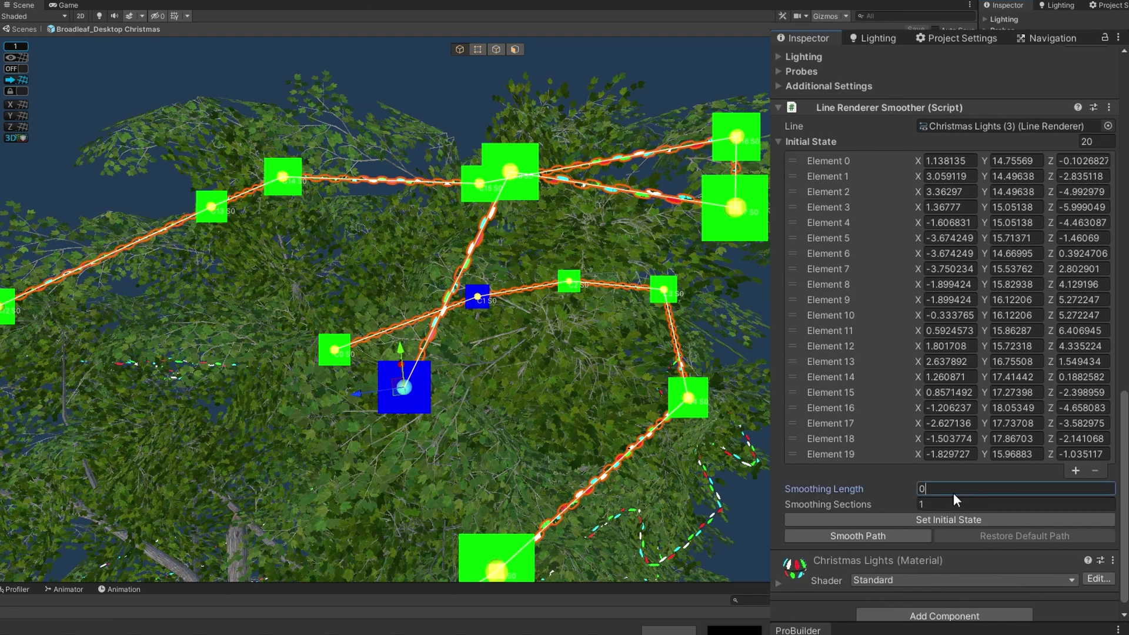
type("2")
key("Tab")
type("0")
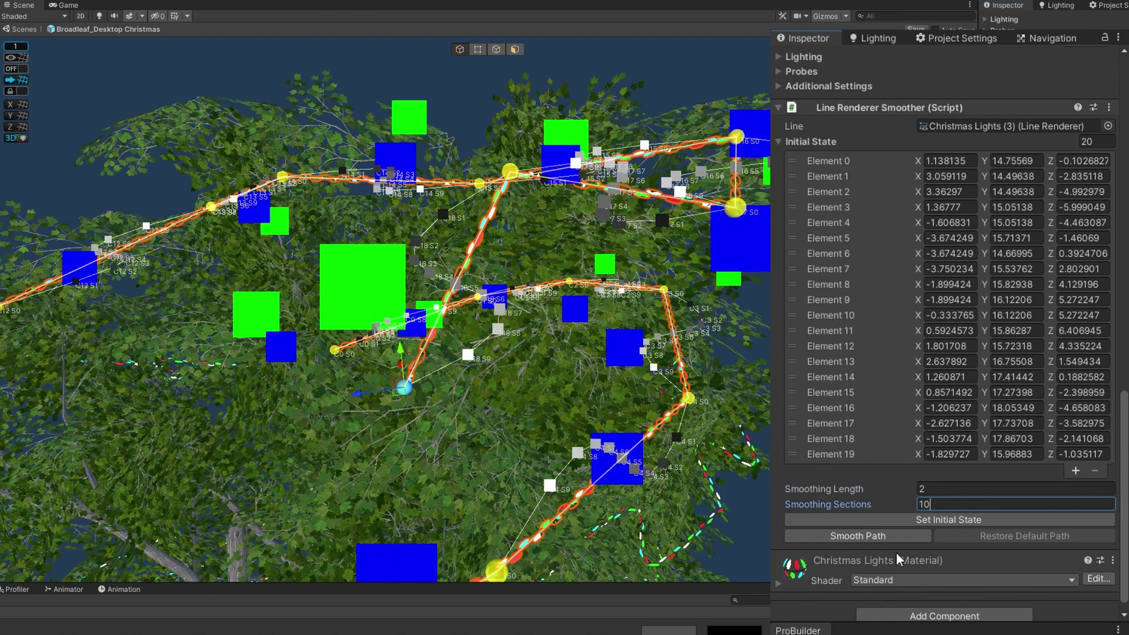
left_click(883, 536)
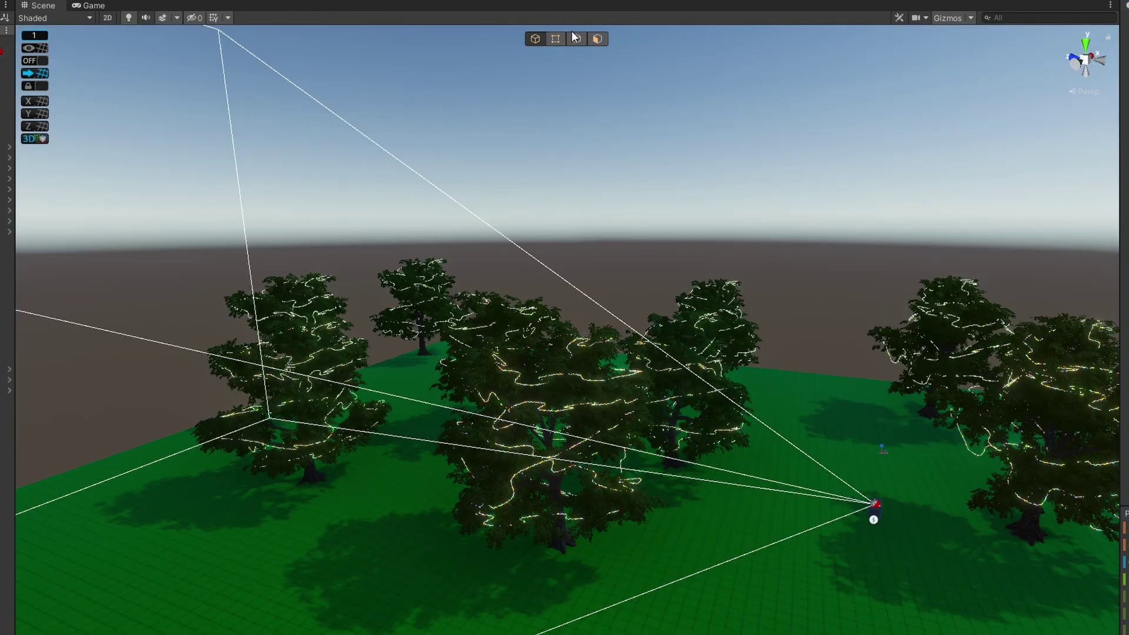
Step: Enter Play mode (Ctrl+P) to view the lit trees in the Game view
key("ctrl+p")
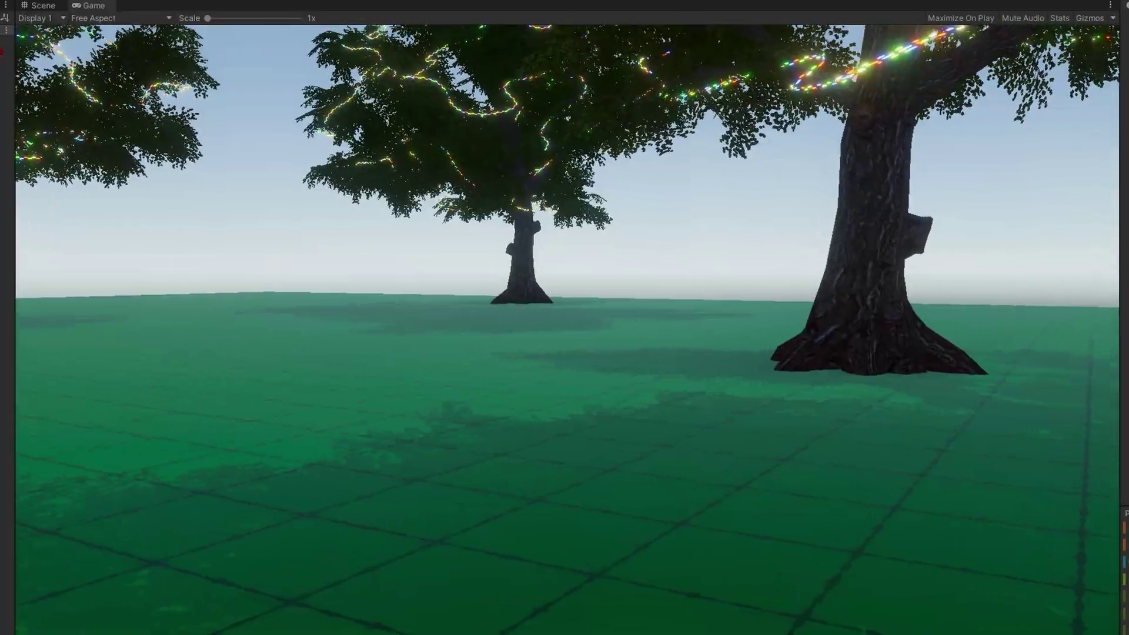